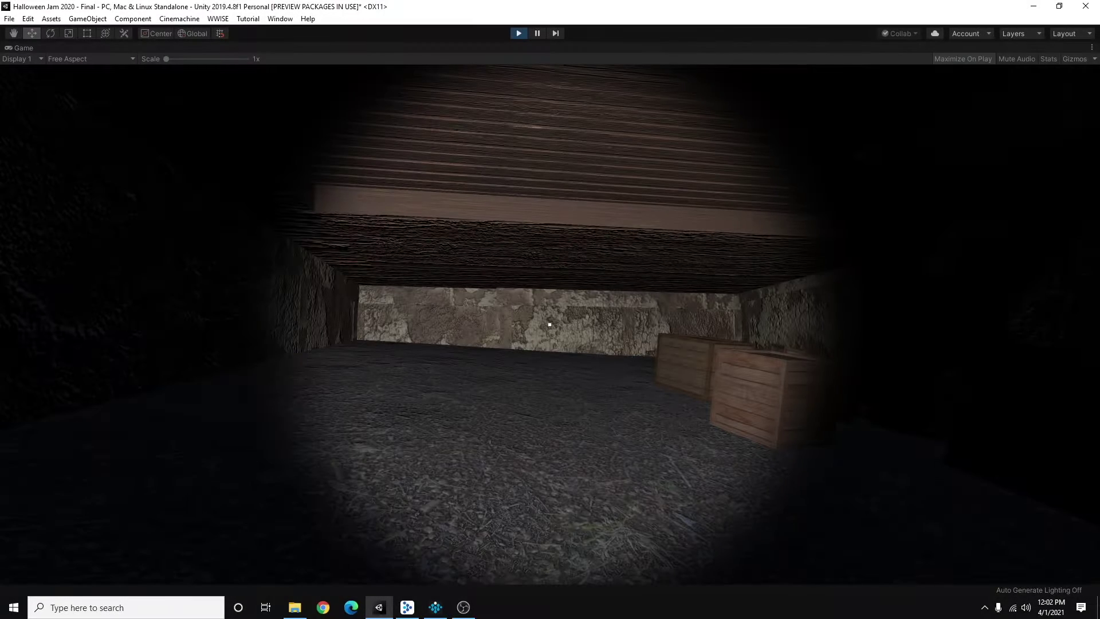
Step: Walk up to the outlined wooden crates in Play mode, then switch to the Wwise project window
{"action": "key", "text": "w"}
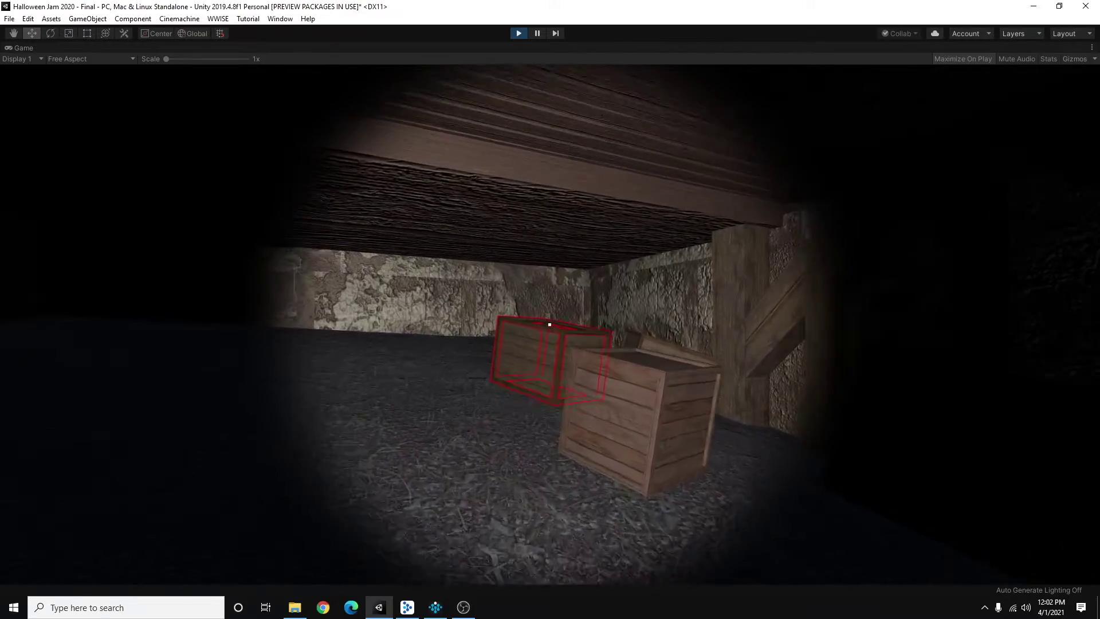
{"action": "key", "text": "w"}
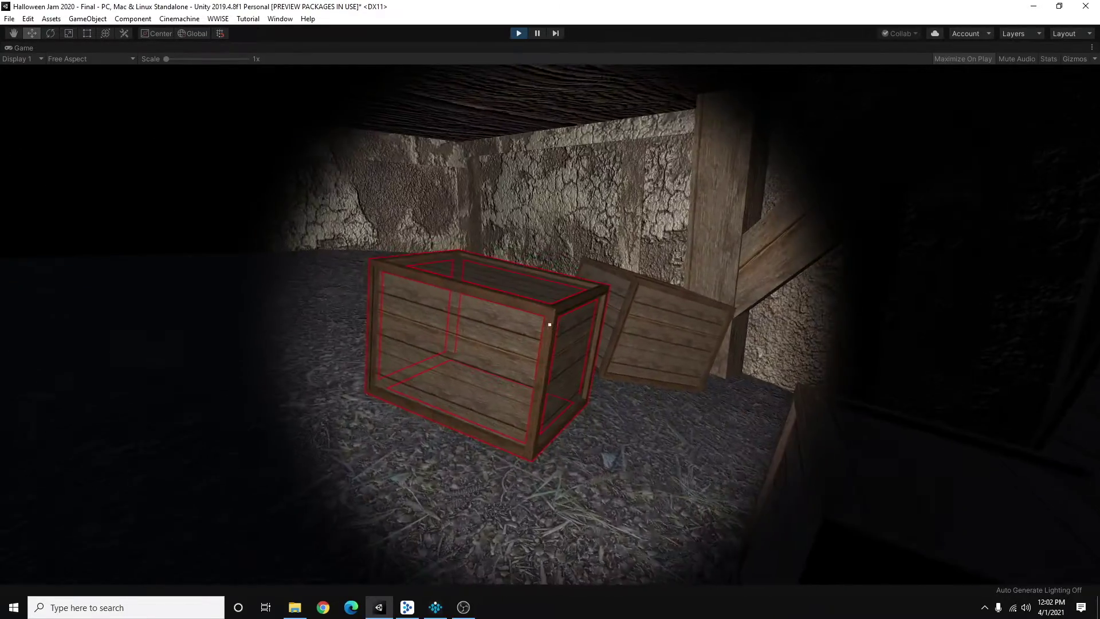
{"action": "key", "text": "s"}
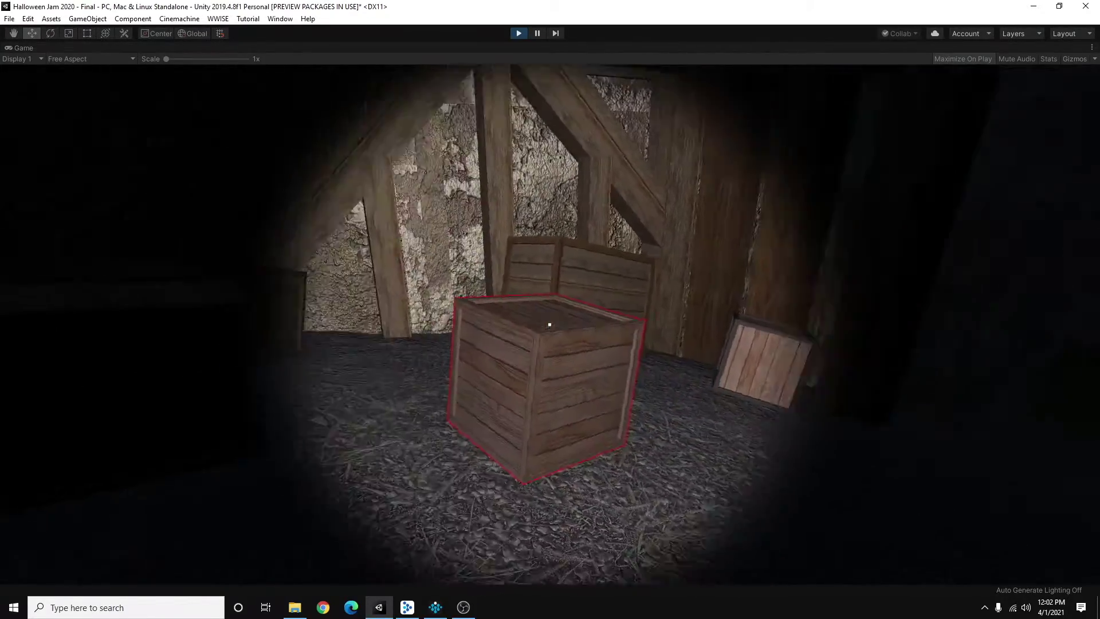
{"action": "key", "text": "w"}
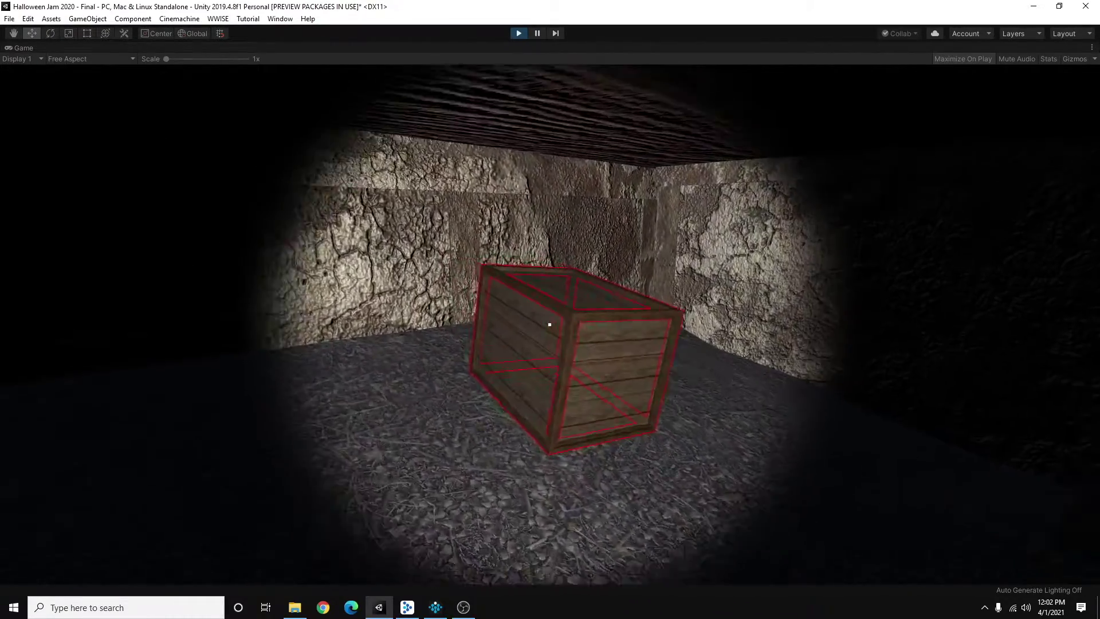
{"action": "key", "text": "w"}
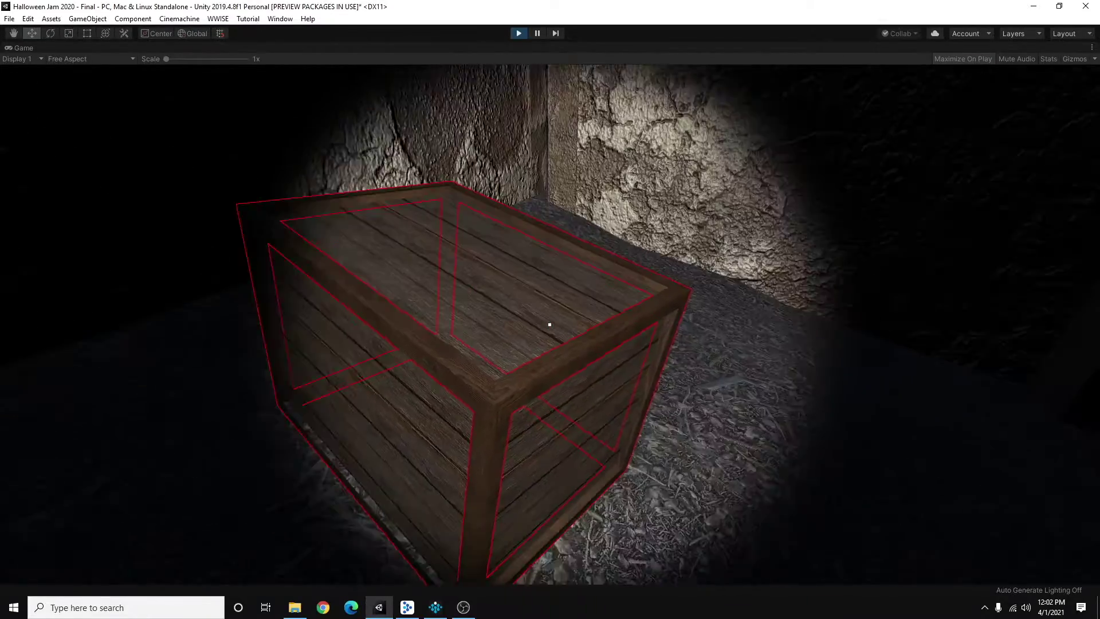
{"action": "key", "text": "d"}
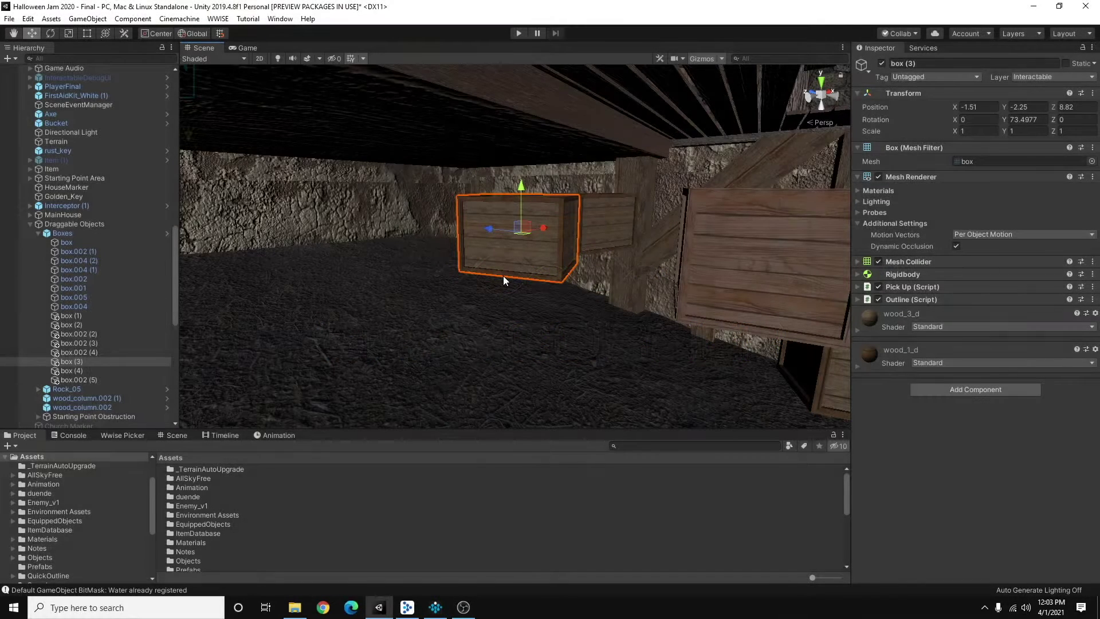
{"action": "key", "text": "alt+Tab"}
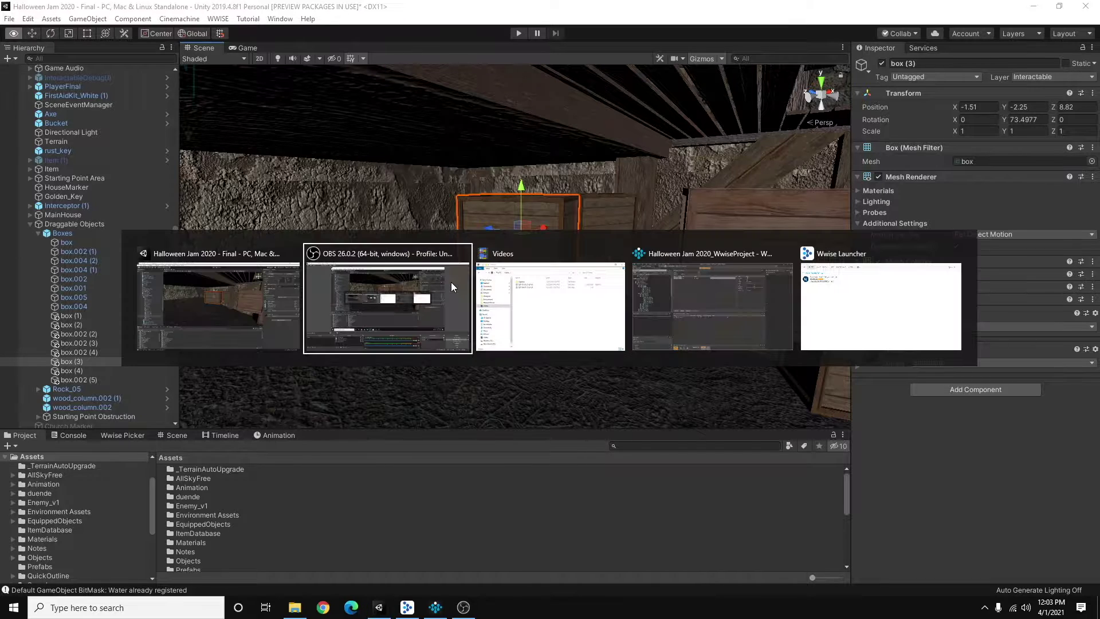
{"action": "key", "text": "alt+Tab"}
{"action": "key", "text": "alt+Tab"}
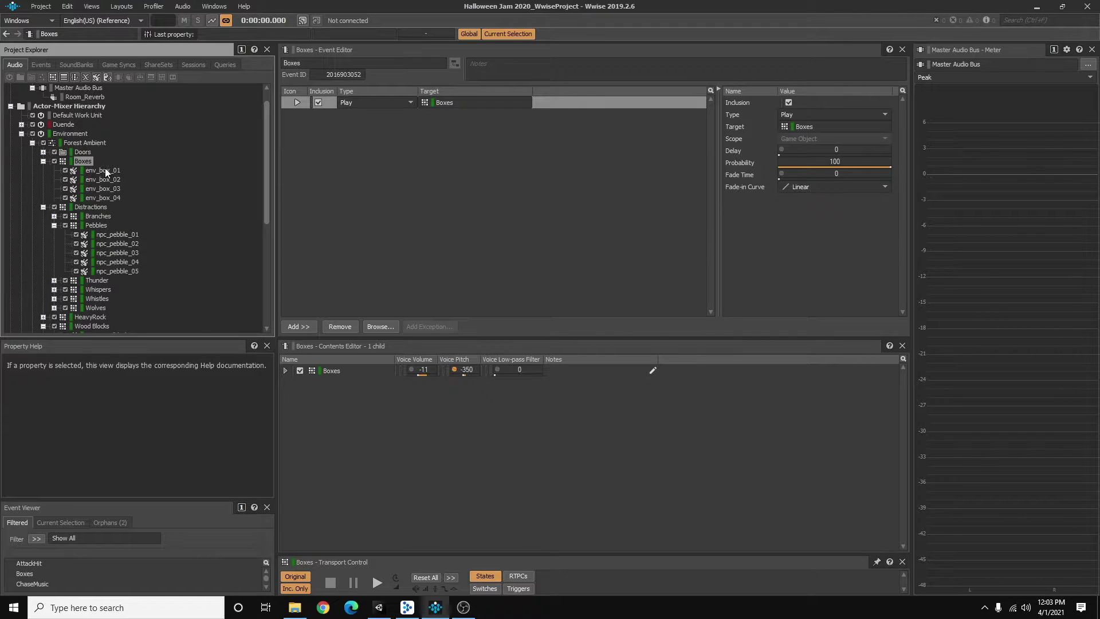
Step: Audition the env_box impact sounds 01, 02 and 04, then select the Boxes random container
{"action": "left_click", "coordinate": [105, 170]}
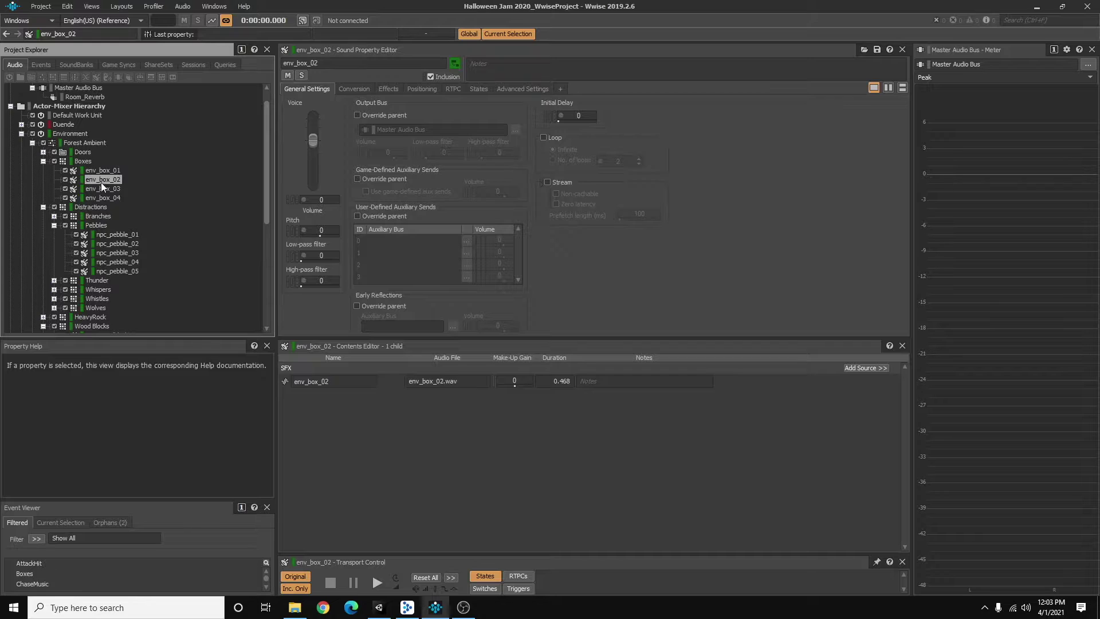
{"action": "left_click", "coordinate": [100, 170]}
{"action": "left_click", "coordinate": [375, 582]}
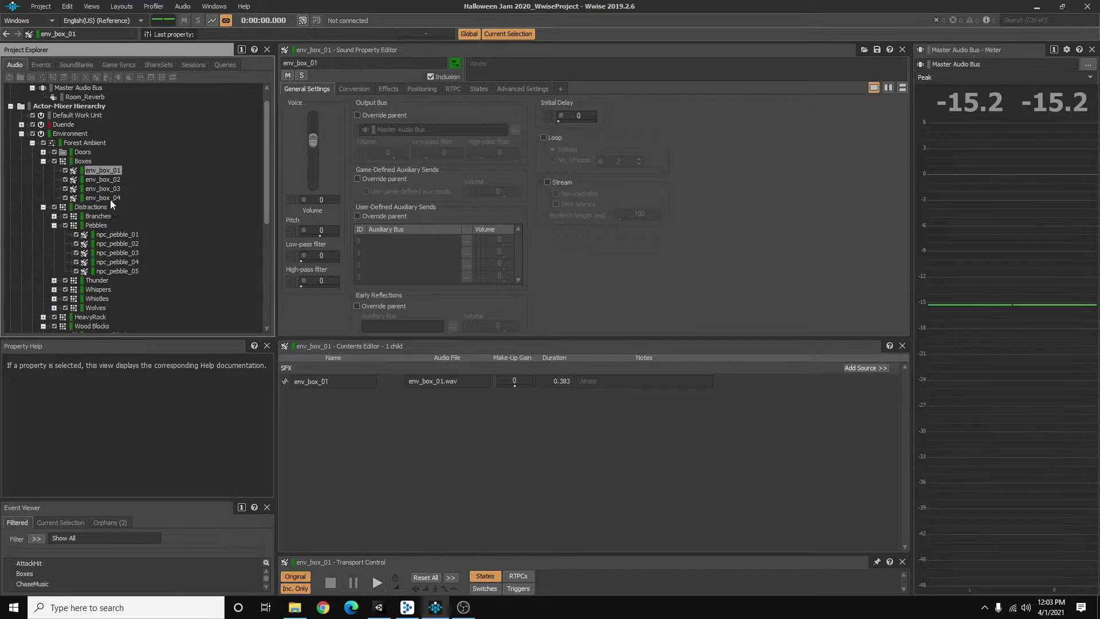
{"action": "left_click", "coordinate": [376, 582]}
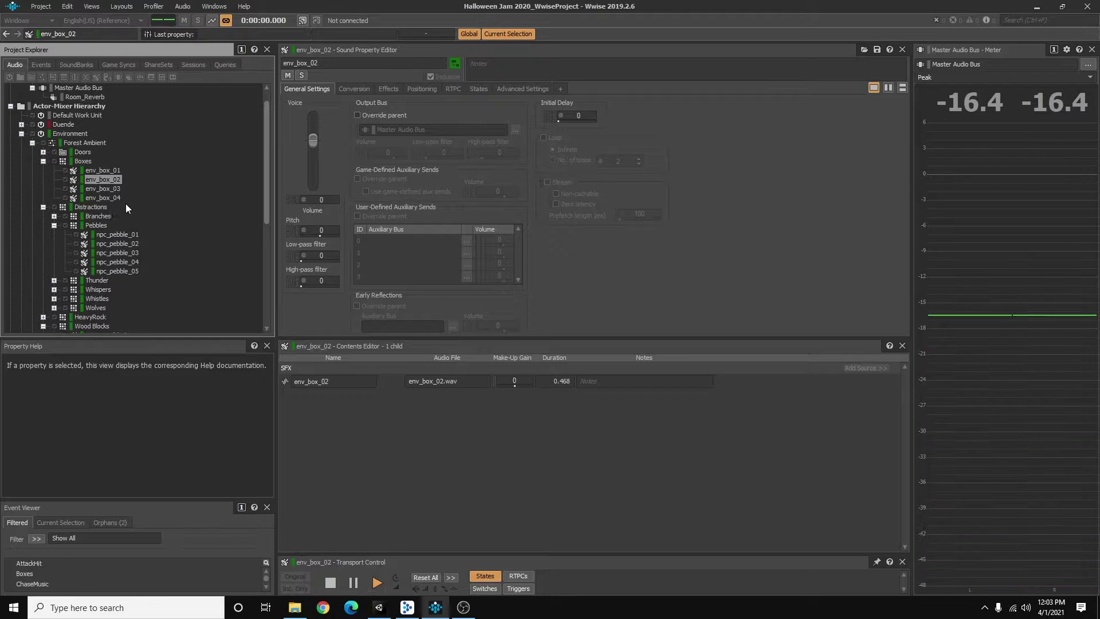
{"action": "left_click", "coordinate": [103, 197]}
{"action": "left_click", "coordinate": [377, 584]}
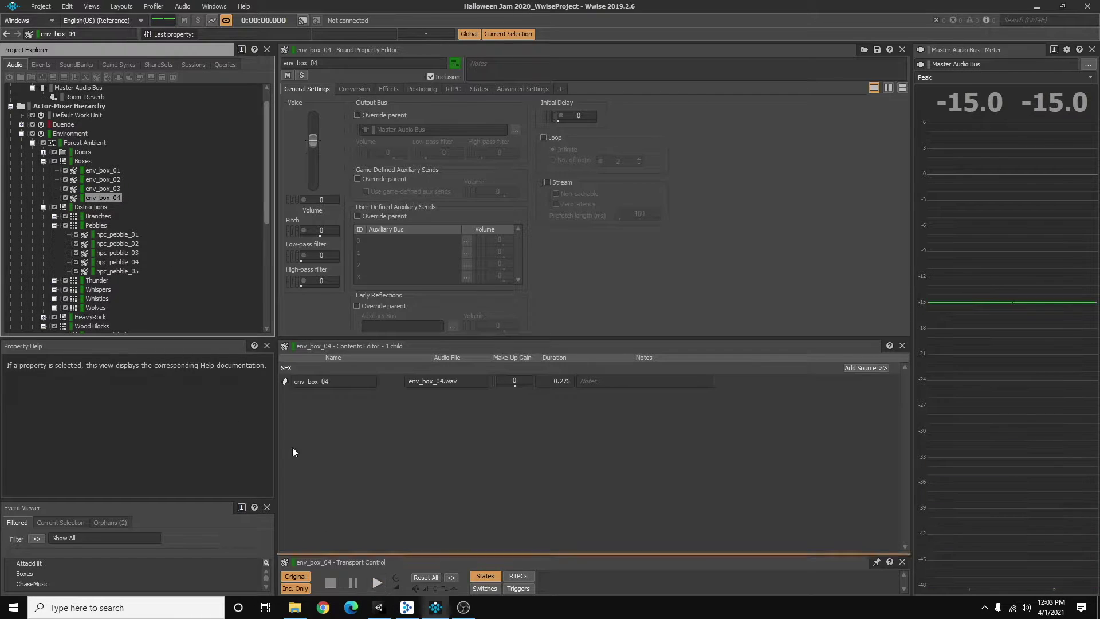
{"action": "left_click", "coordinate": [80, 162]}
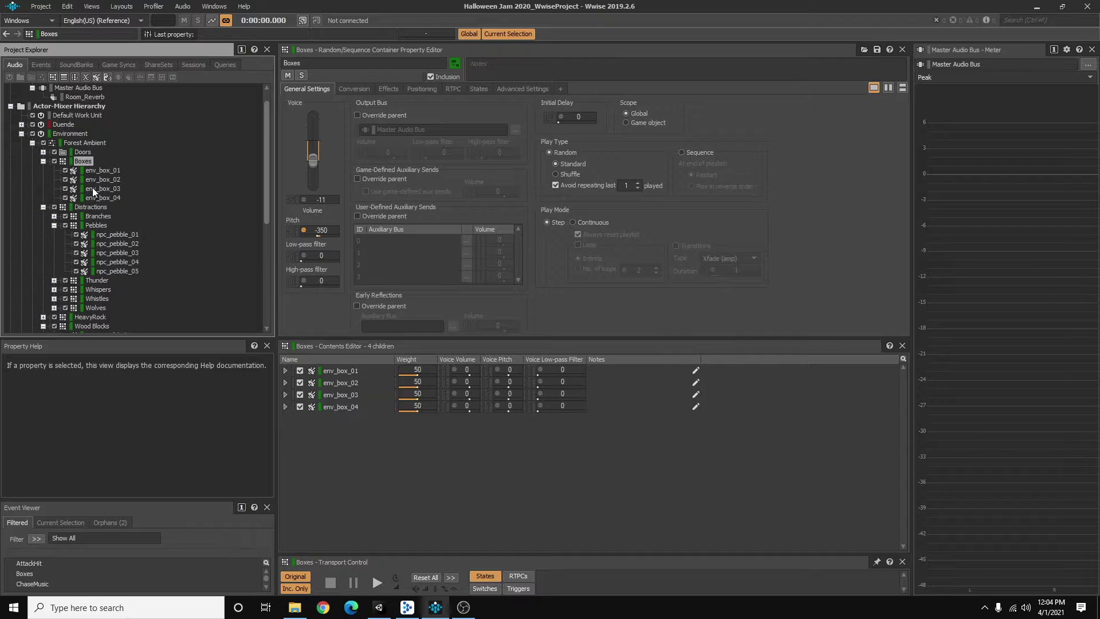
Step: Open the Boxes event under HGJ Events in the Events tab to view its Play action
{"action": "left_click", "coordinate": [40, 64]}
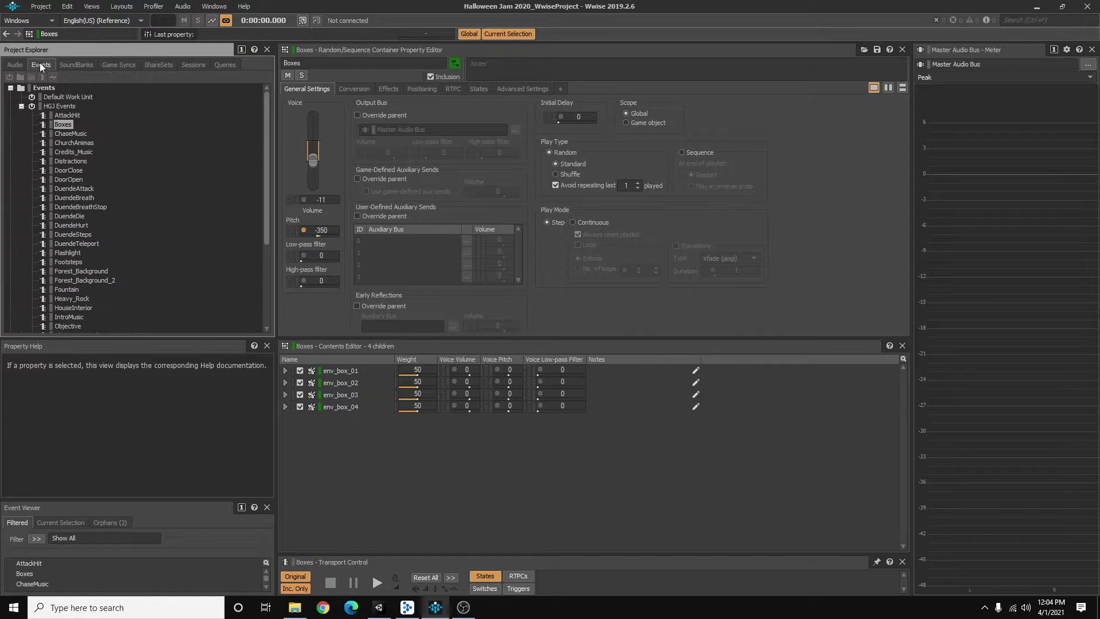
{"action": "left_click", "coordinate": [60, 125]}
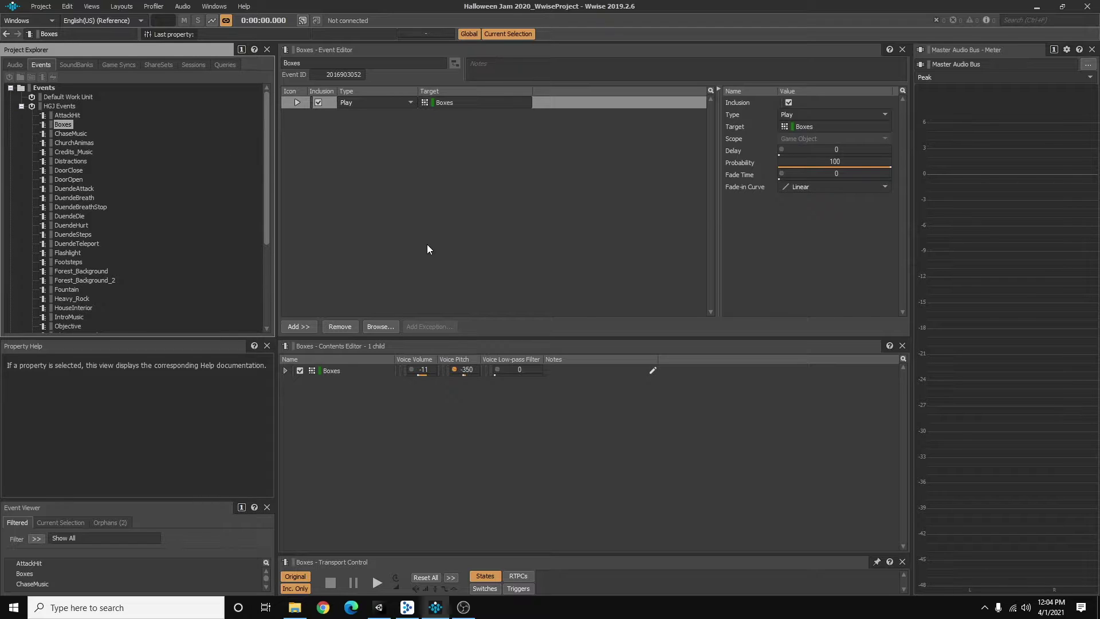
Step: Back in Unity, add an AkEvent component to crate box (3) and expand its settings
{"action": "key", "text": "alt+Tab"}
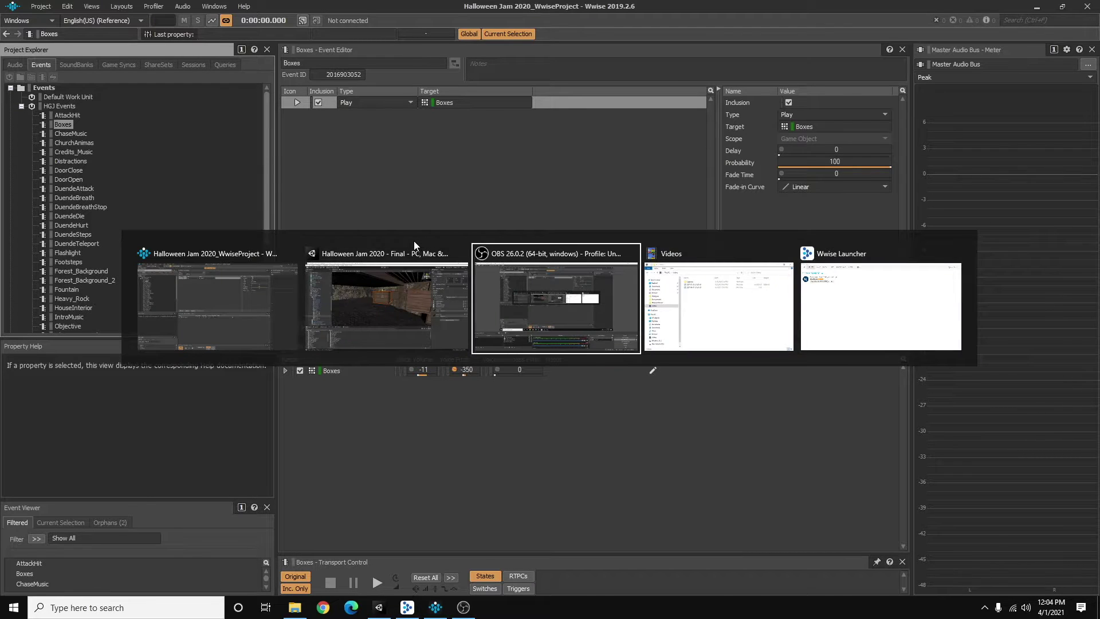
{"action": "scroll", "coordinate": [486, 249], "scroll_direction": "down", "scroll_amount": 5}
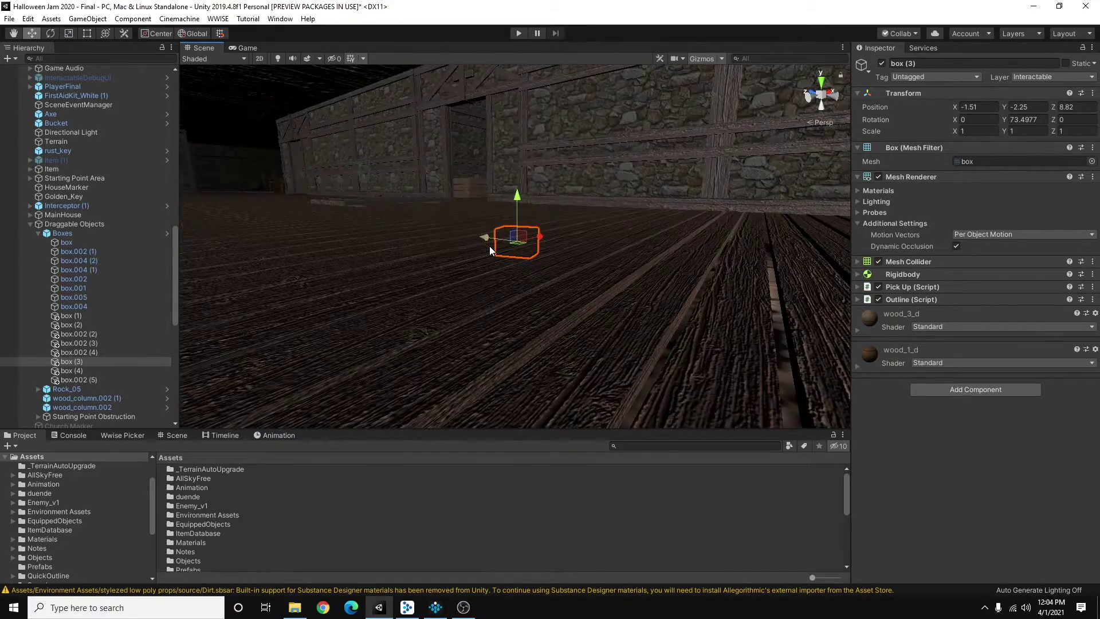
{"action": "scroll", "coordinate": [490, 251], "scroll_direction": "up", "scroll_amount": 5}
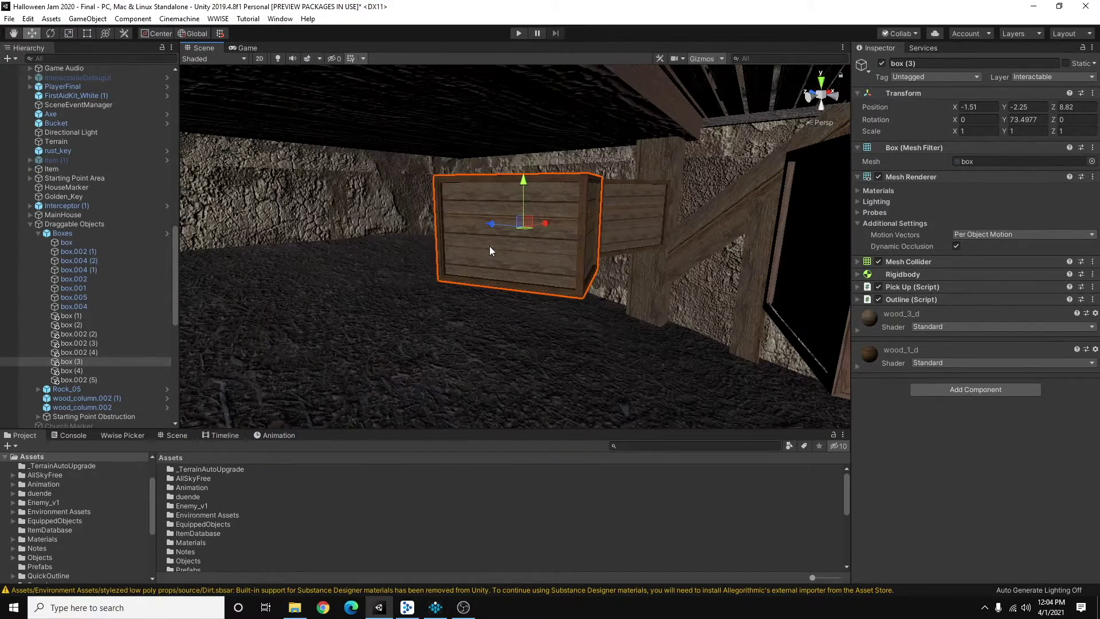
{"action": "key", "text": "a"}
{"action": "right_click_drag", "start_coordinate": [491, 250], "coordinate": [566, 237]}
{"action": "key", "text": "w"}
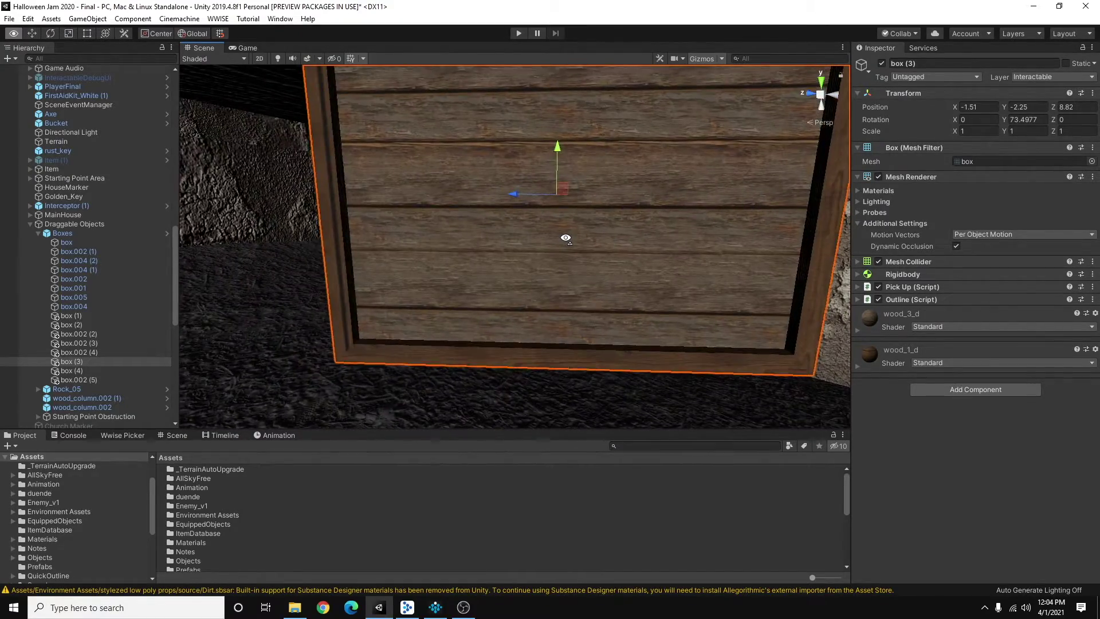
{"action": "scroll", "coordinate": [565, 239], "scroll_direction": "down", "scroll_amount": 4}
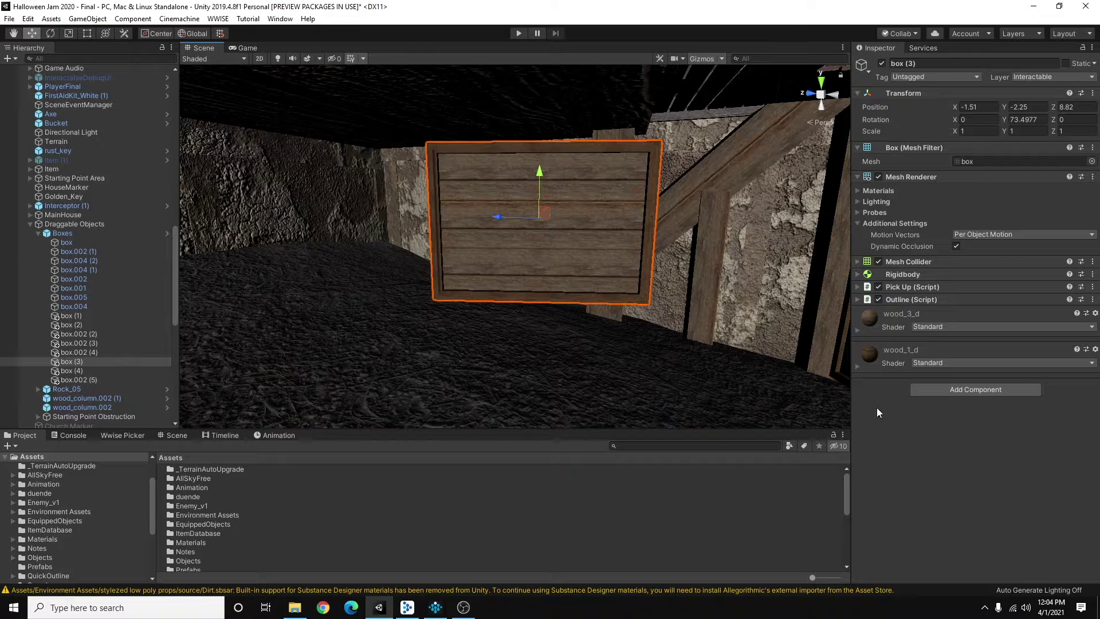
{"action": "left_click", "coordinate": [975, 390]}
{"action": "type", "text": "aktr"}
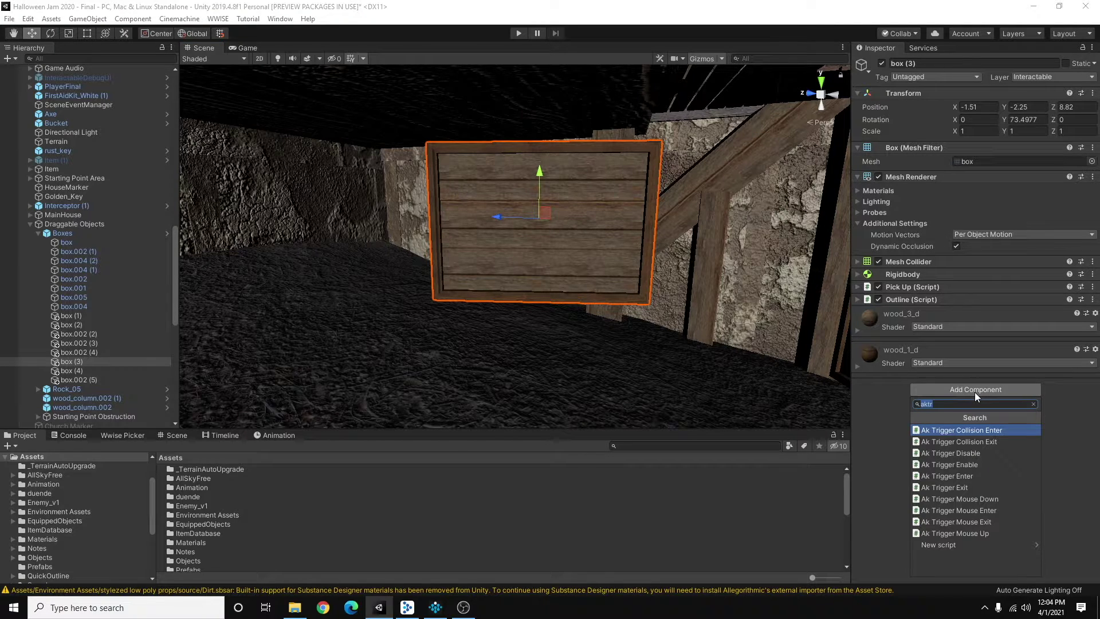
{"action": "key", "text": "BackSpace"}
{"action": "key", "text": "BackSpace"}
{"action": "key", "text": "BackSpace"}
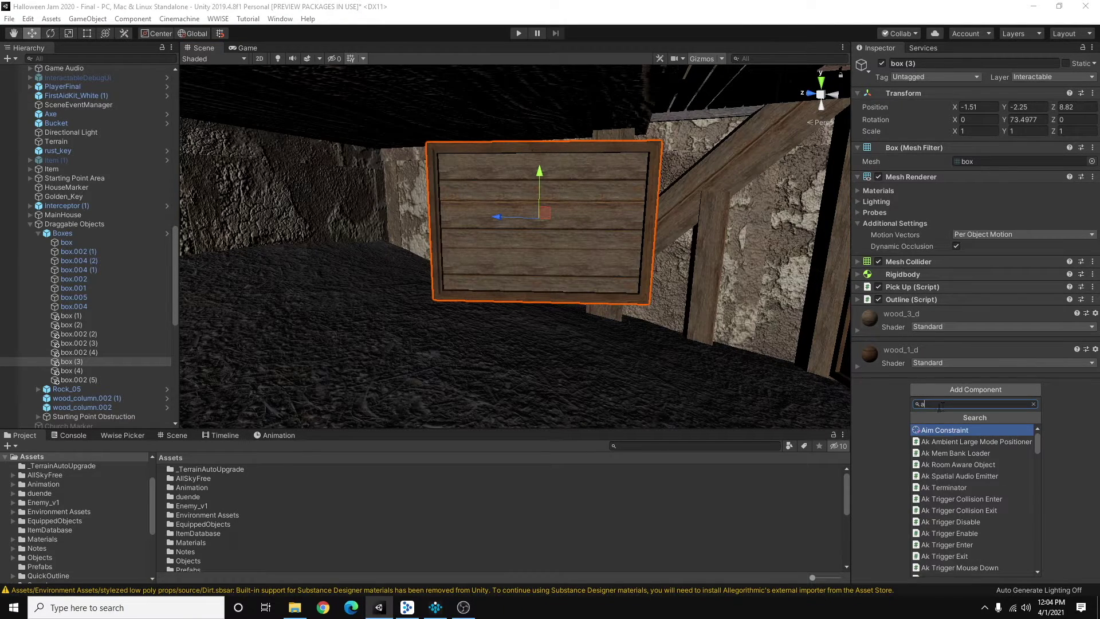
{"action": "type", "text": "kev"}
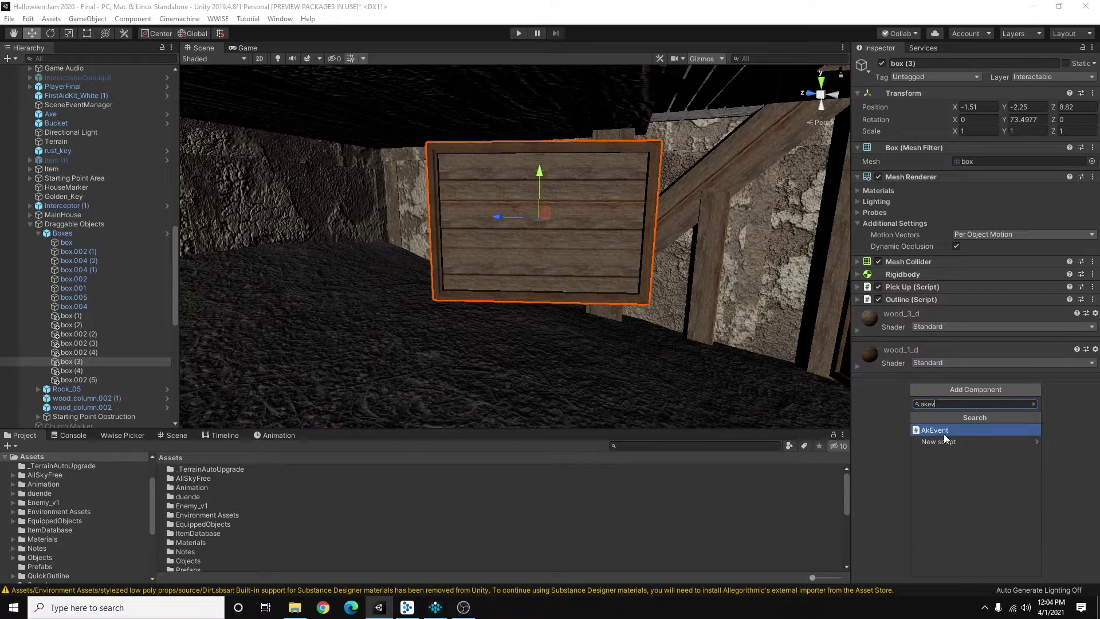
{"action": "left_click", "coordinate": [947, 432]}
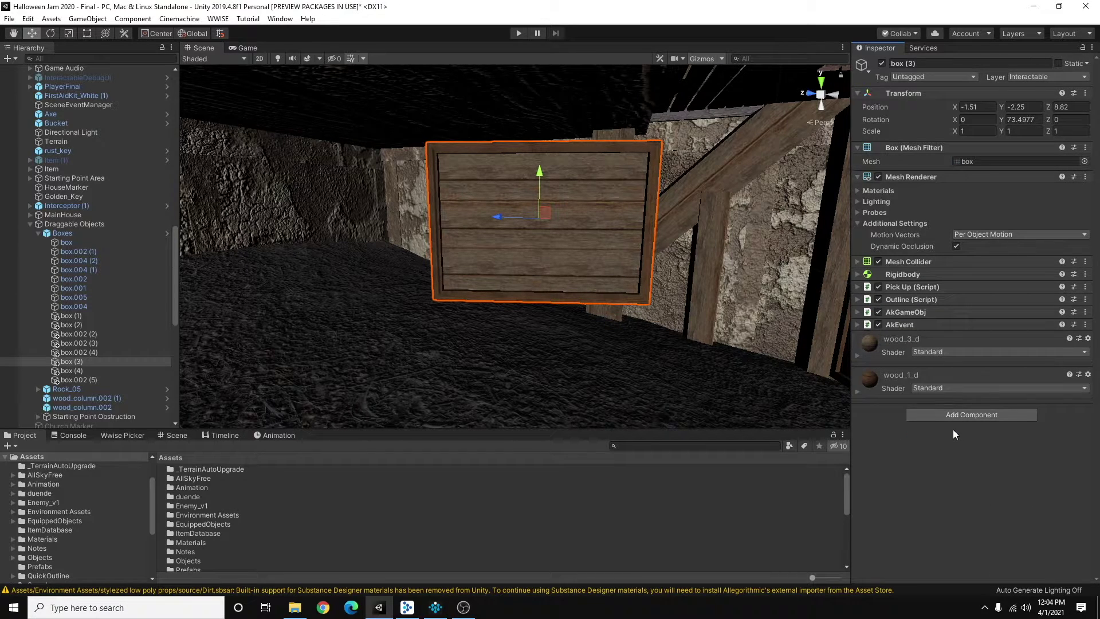
{"action": "left_click", "coordinate": [858, 323]}
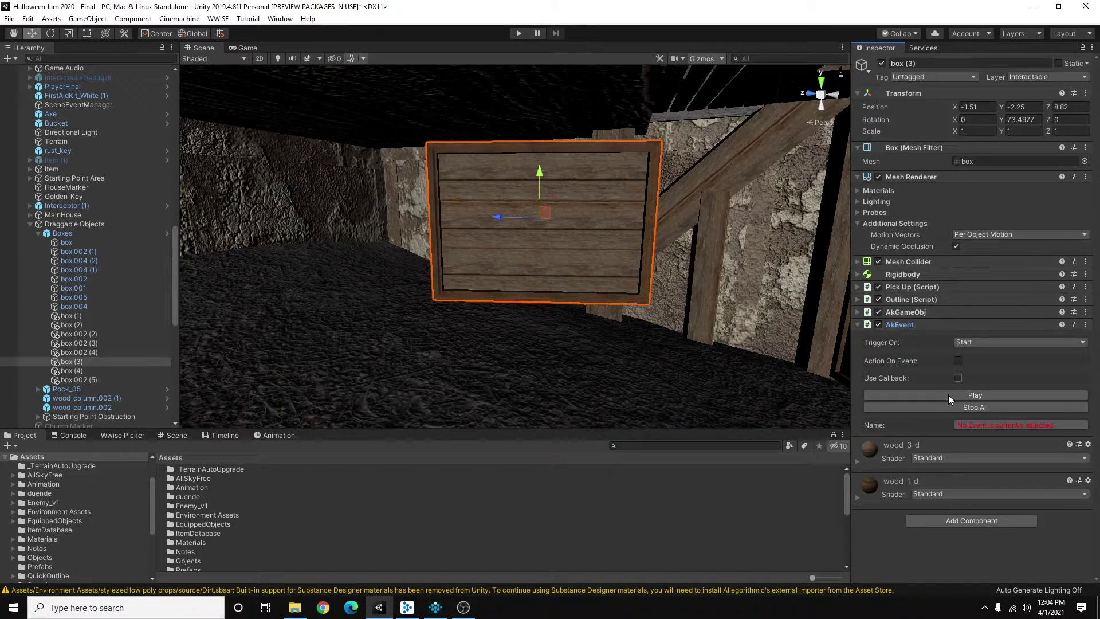
Step: Set the AkEvent to play the Boxes event, triggered by AkTriggerCollisionEnter instead of Start
{"action": "left_click", "coordinate": [1017, 425]}
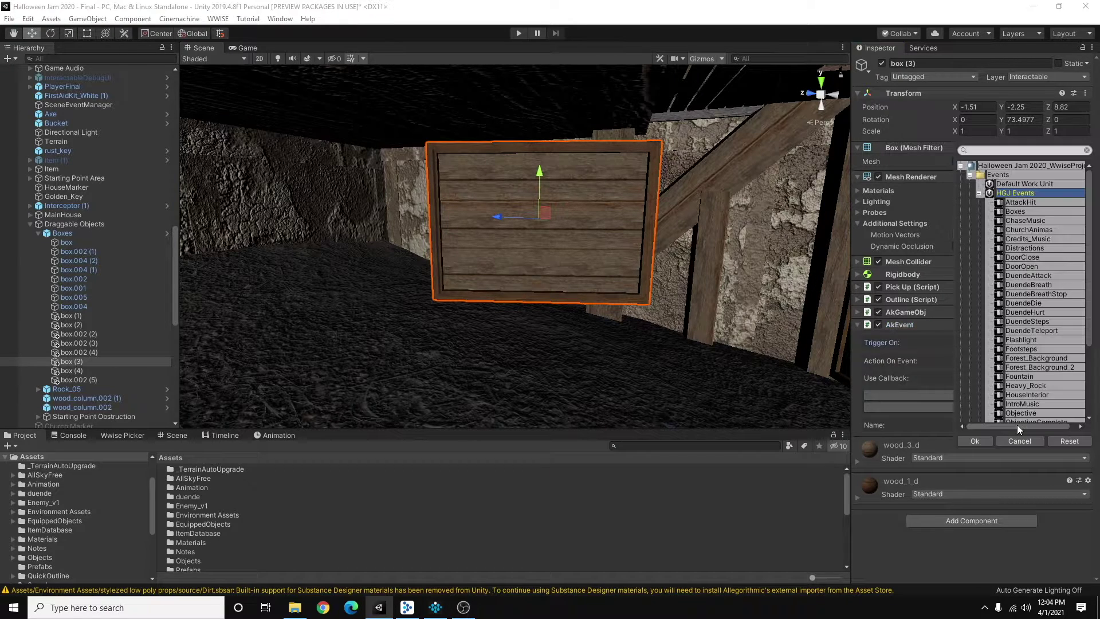
{"action": "left_click", "coordinate": [1014, 213]}
{"action": "left_click", "coordinate": [974, 440]}
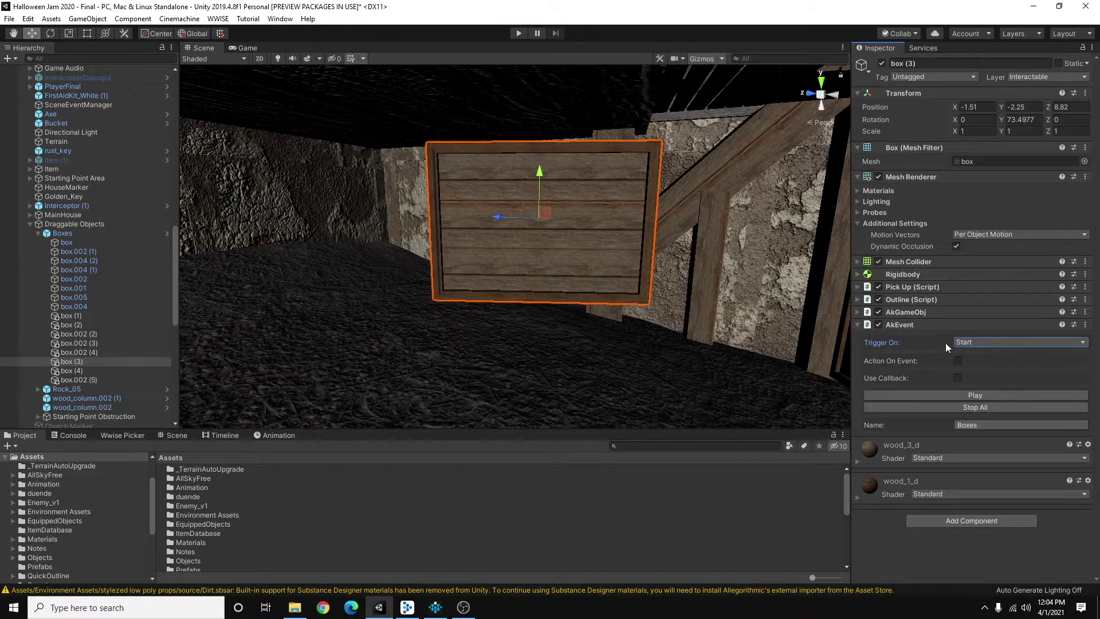
{"action": "left_click", "coordinate": [999, 342]}
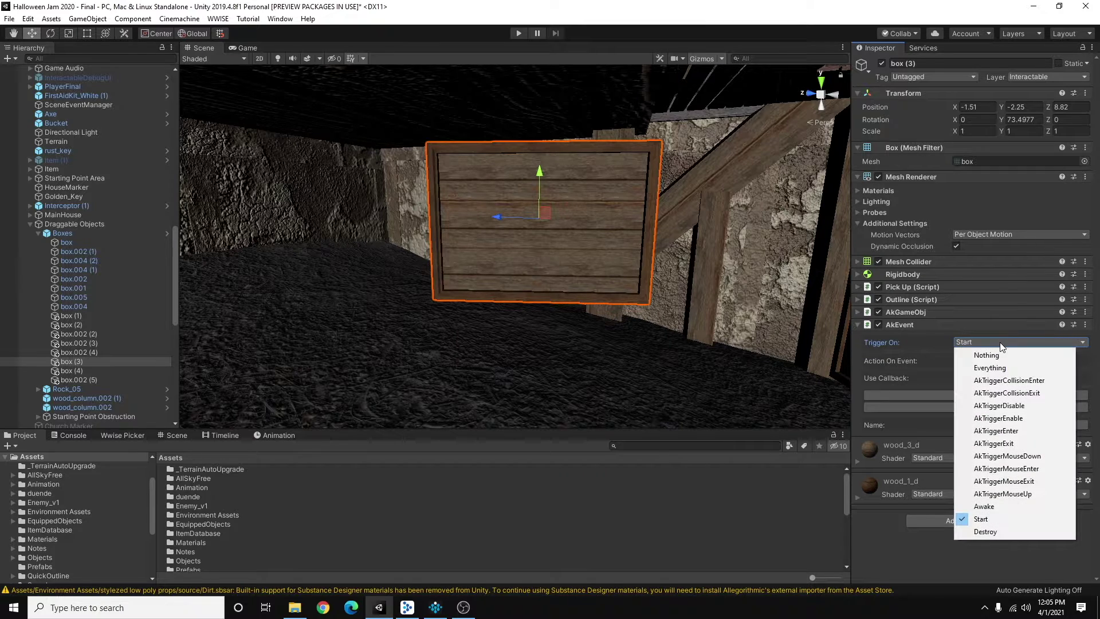
{"action": "left_click", "coordinate": [990, 521]}
{"action": "left_click", "coordinate": [998, 342]}
{"action": "left_click", "coordinate": [1011, 381]}
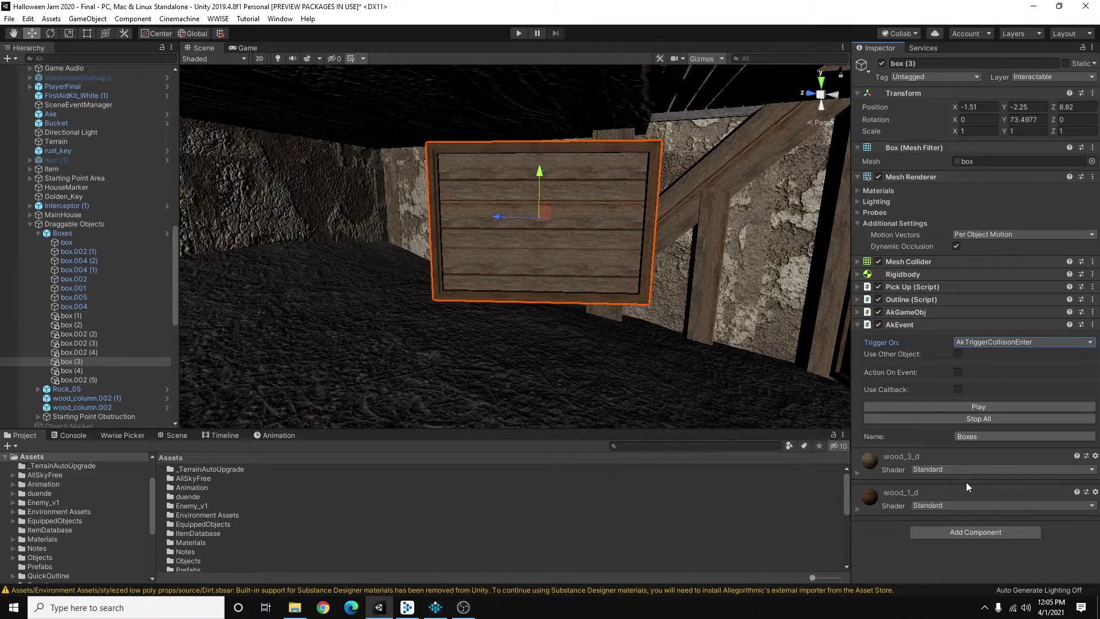
Step: Add the Ak Trigger Collision Enter script to crate box (3), found by searching 'aktr'
{"action": "left_click", "coordinate": [982, 532]}
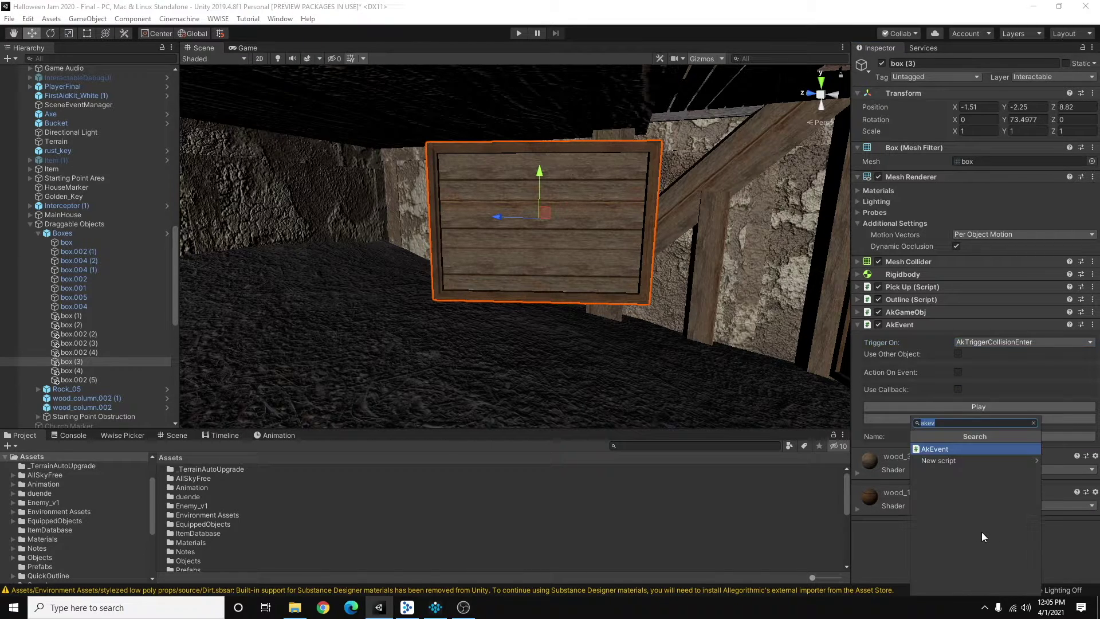
{"action": "type", "text": "ak"}
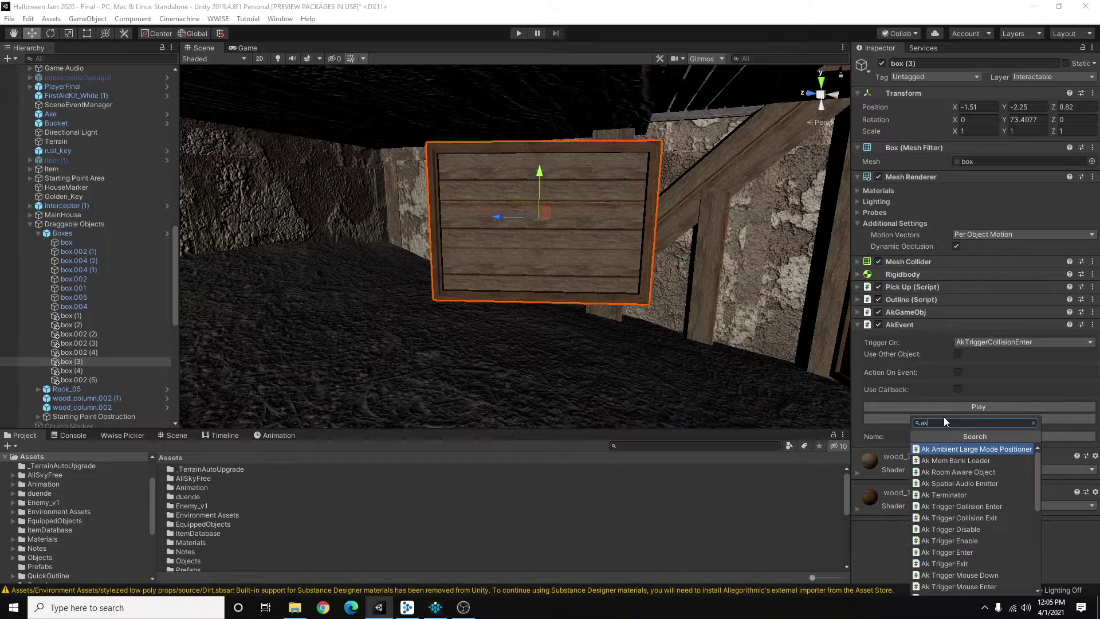
{"action": "type", "text": "tri"}
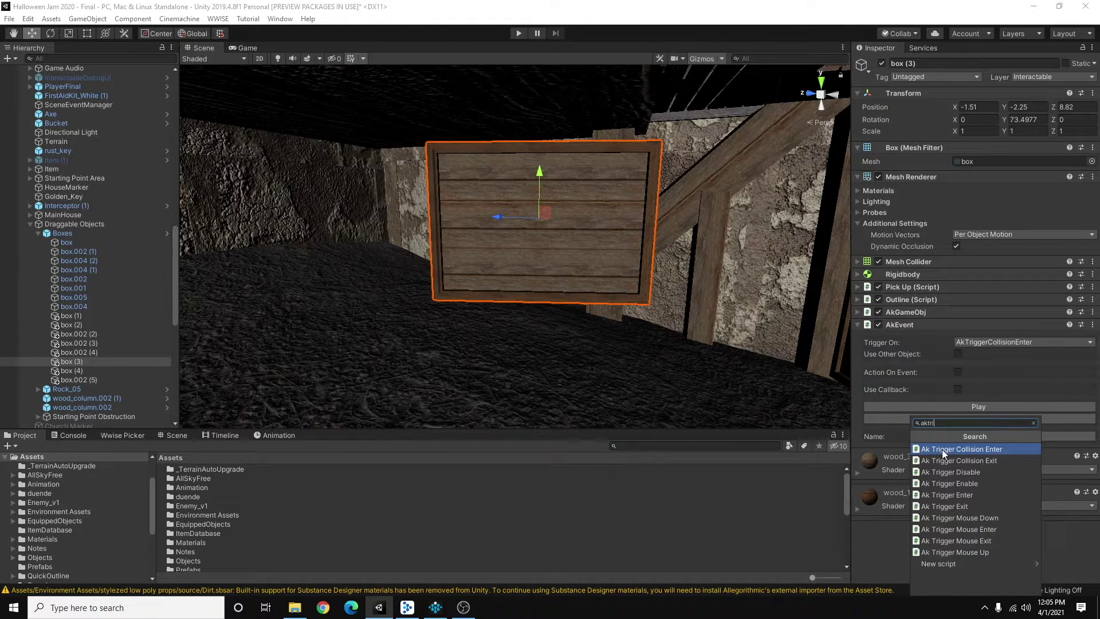
{"action": "left_click", "coordinate": [972, 449]}
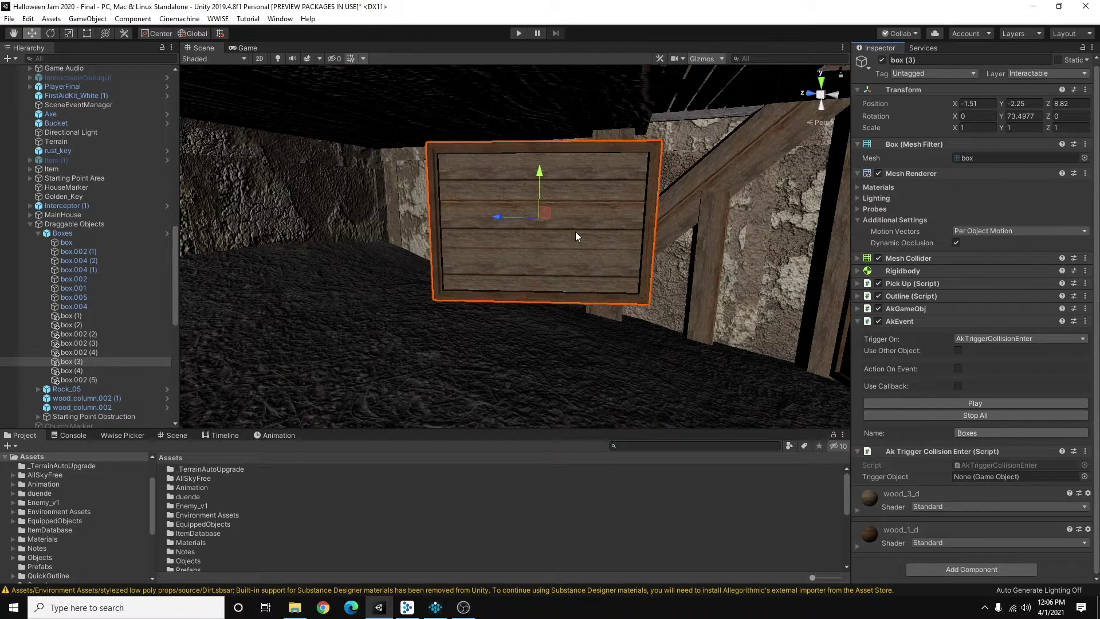
{"action": "left_click", "coordinate": [976, 405]}
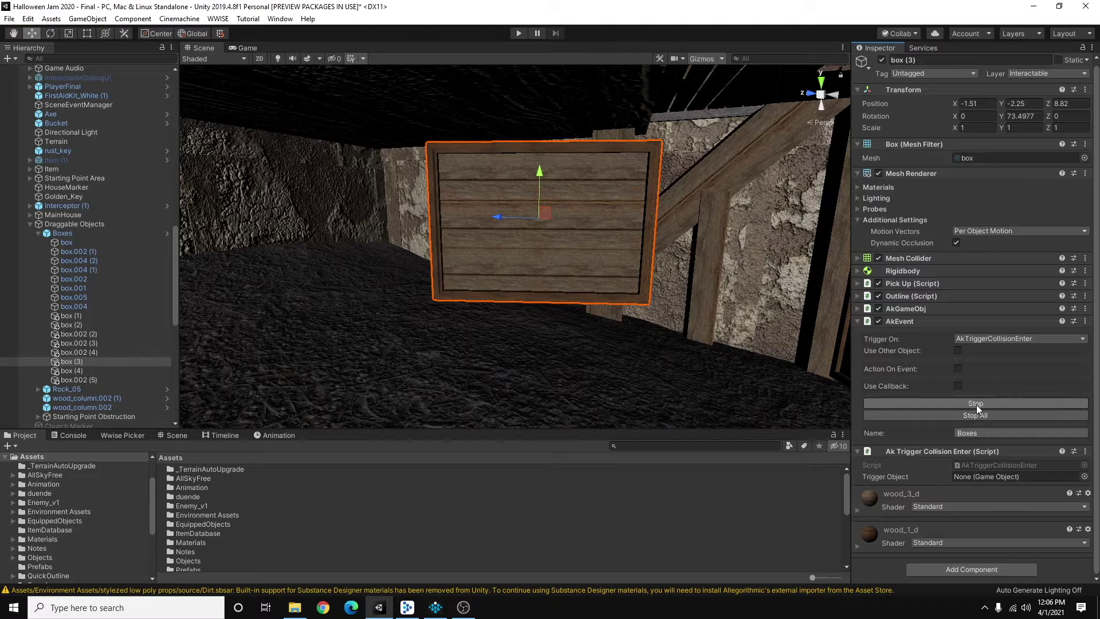
{"action": "left_click", "coordinate": [971, 414]}
Step: Start Play mode, pick up the outlined crate, throw it toward the wall, then drop it
{"action": "left_click", "coordinate": [517, 34]}
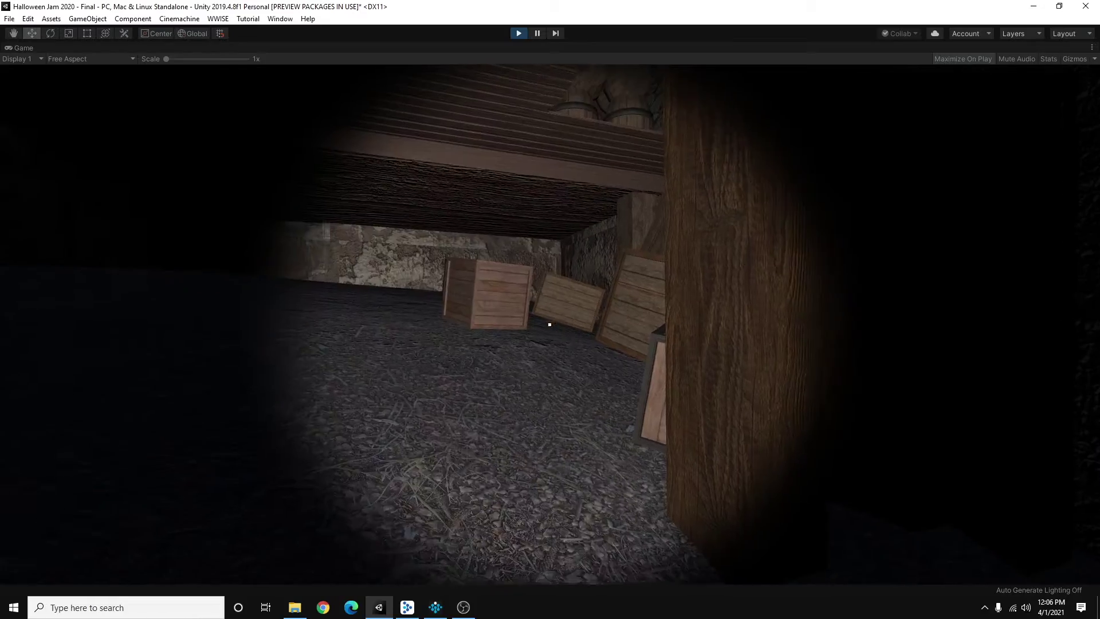
{"action": "key", "text": "w"}
{"action": "key", "text": "w"}
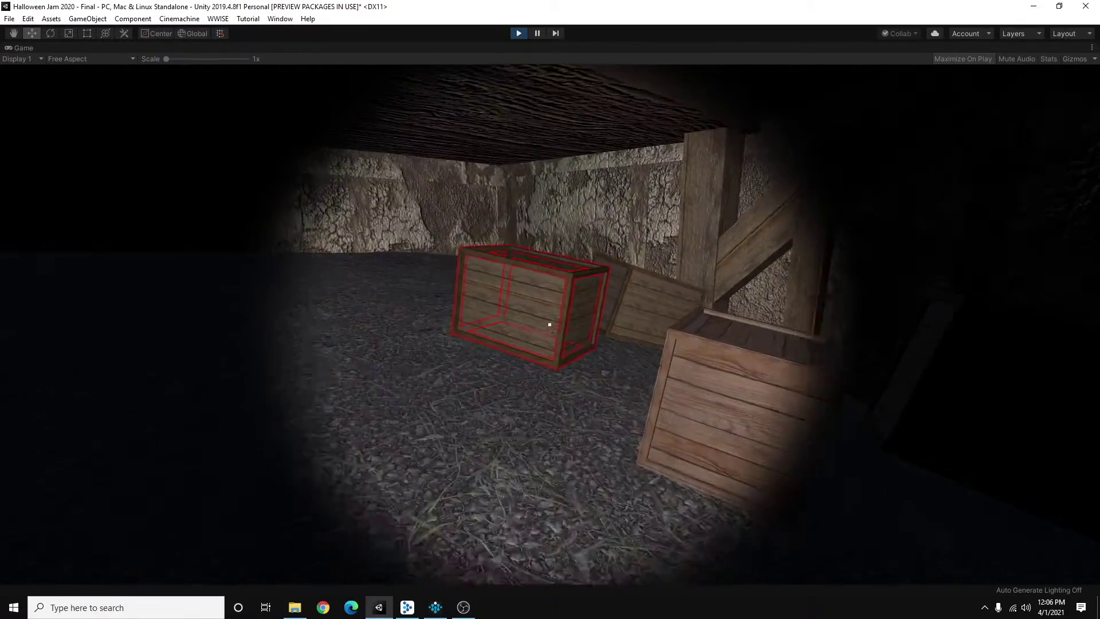
{"action": "key", "text": "e"}
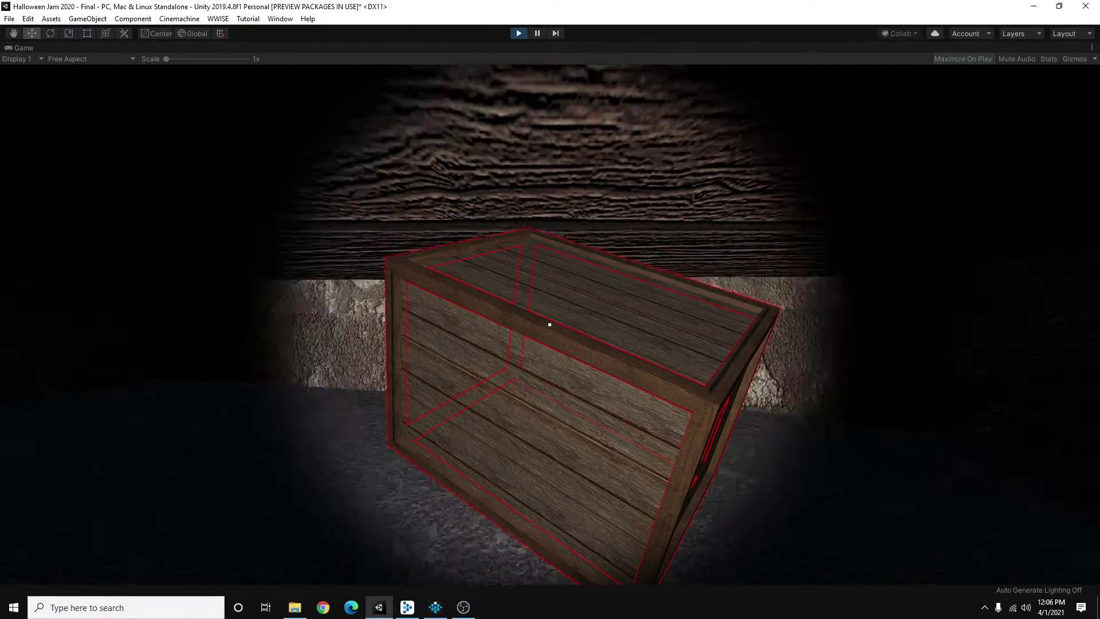
{"action": "left_click", "coordinate": [549, 324]}
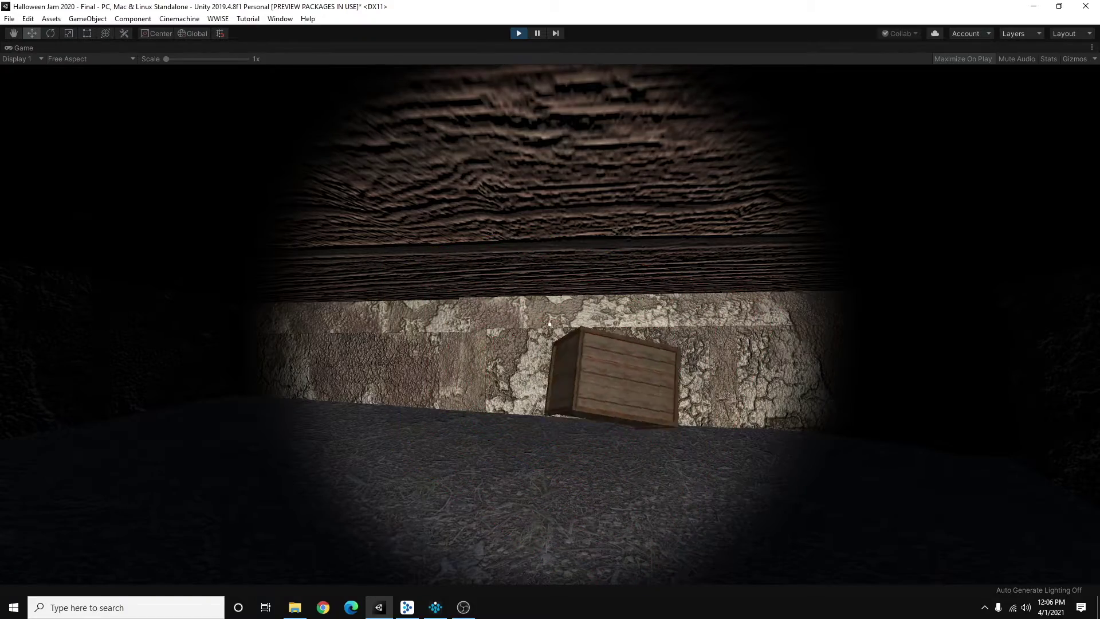
{"action": "key", "text": "w"}
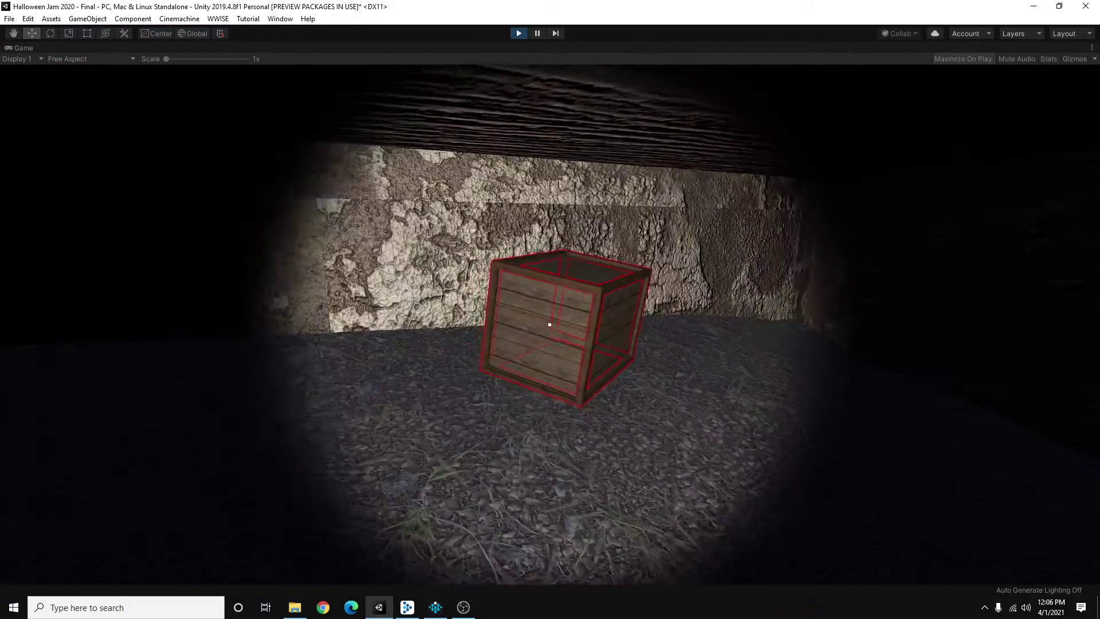
{"action": "mouse_move", "coordinate": [550, 324]}
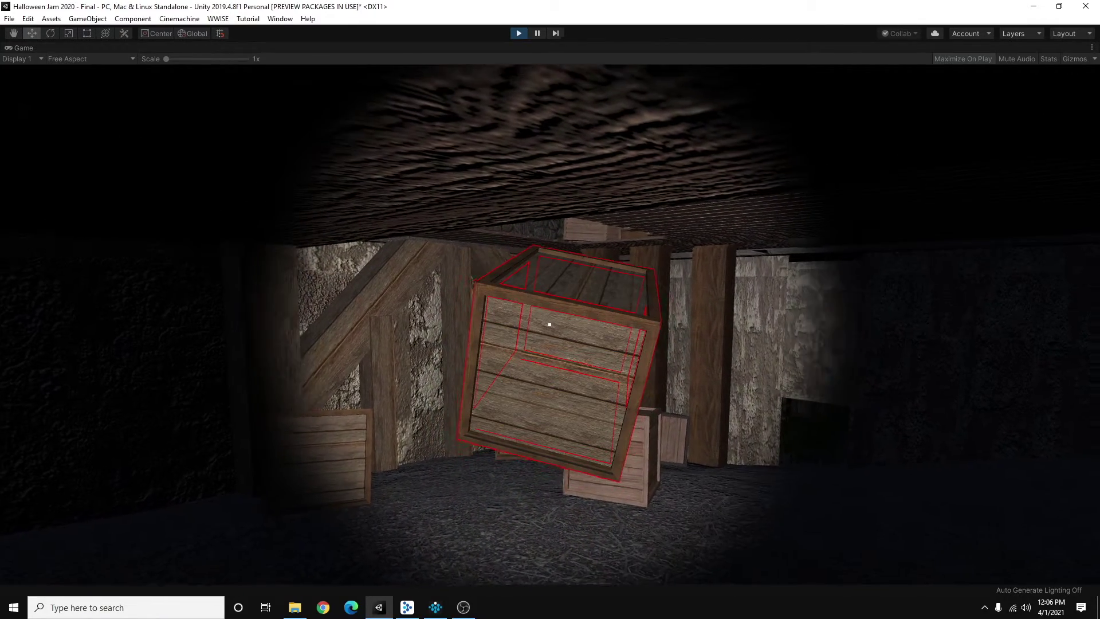
{"action": "left_click", "coordinate": [549, 324]}
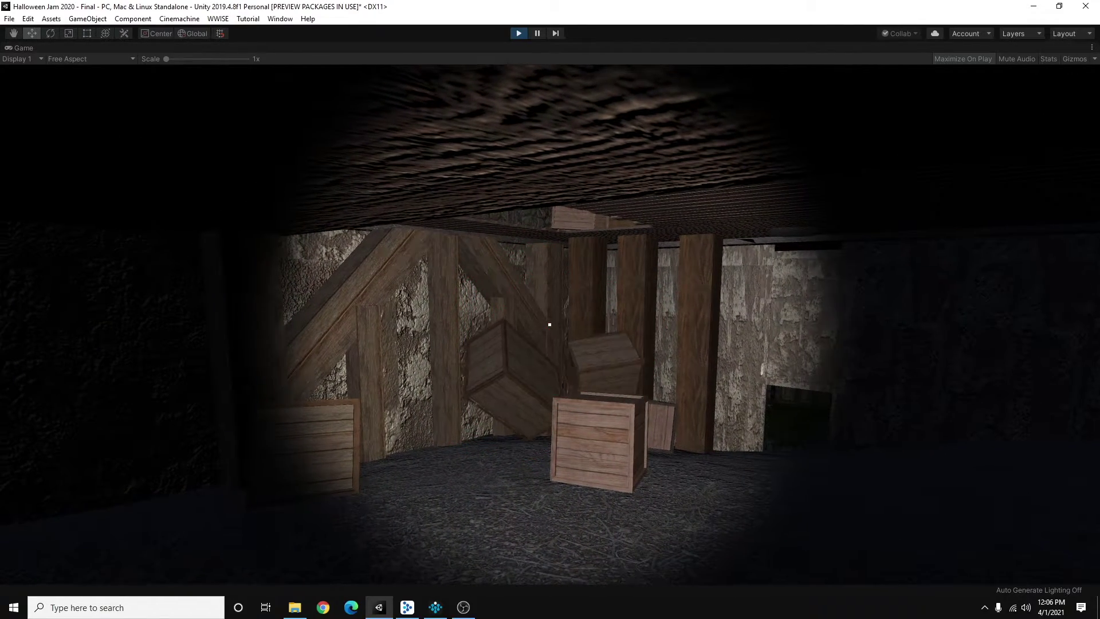
Step: Walk around the crates, then pick up and release a floor crate twice
{"action": "key", "text": "d"}
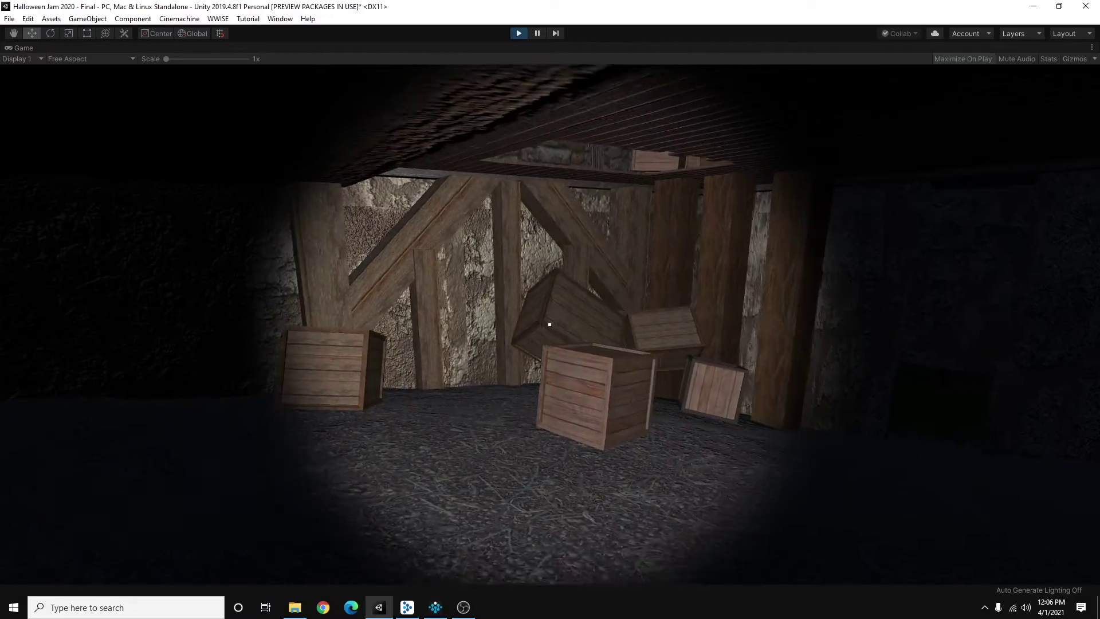
{"action": "key", "text": "w"}
{"action": "key", "text": "d"}
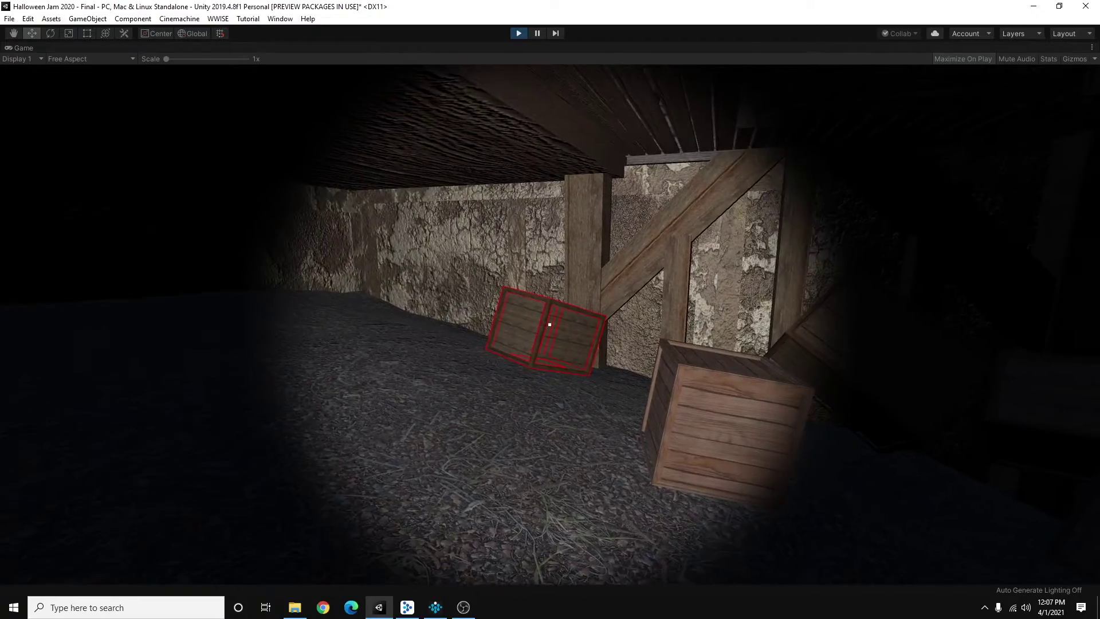
{"action": "left_click", "coordinate": [549, 325]}
{"action": "left_click", "coordinate": [549, 325]}
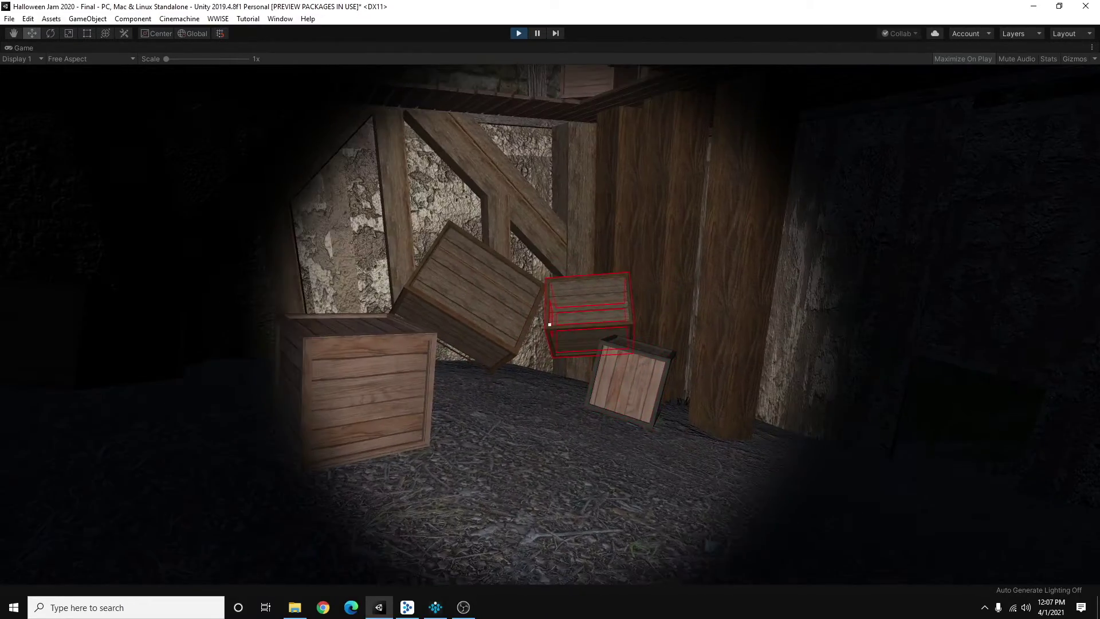
{"action": "left_click", "coordinate": [550, 325]}
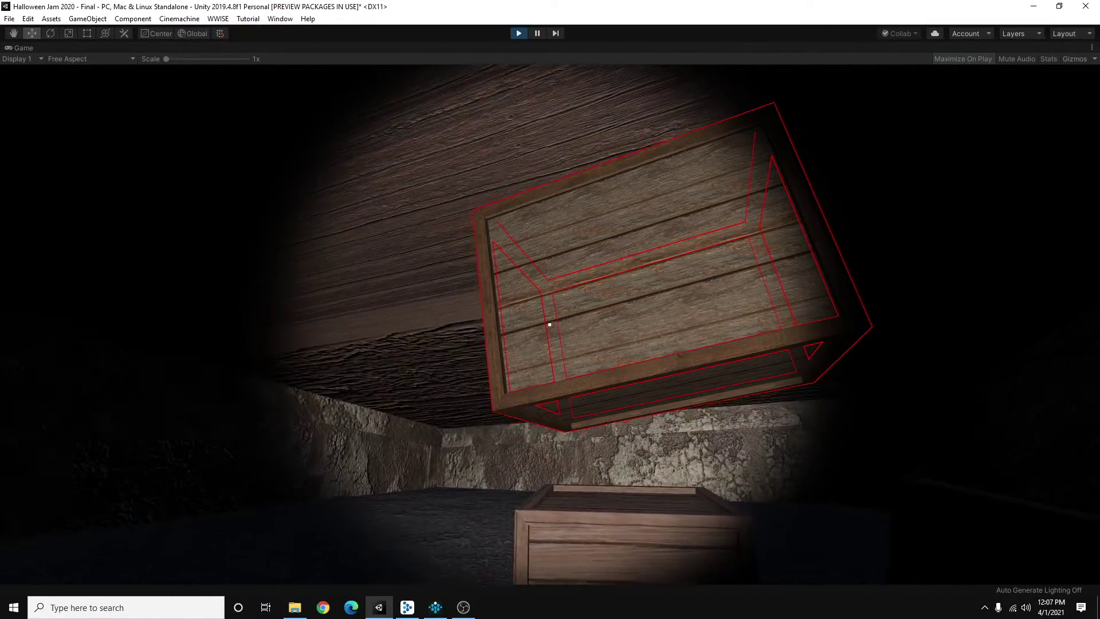
{"action": "left_click", "coordinate": [550, 325]}
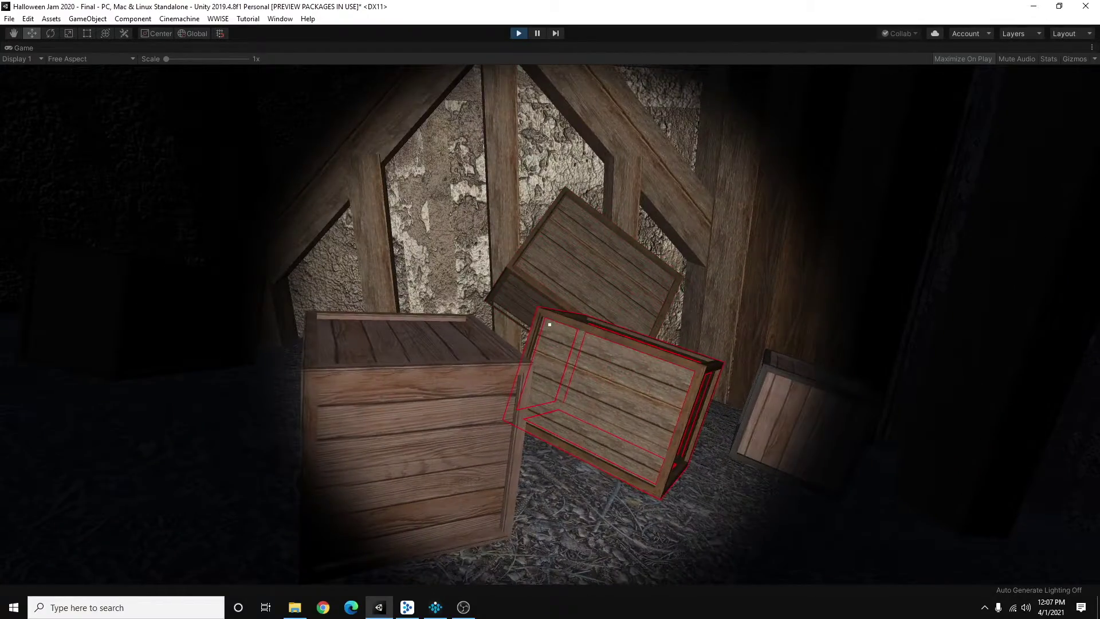
Step: Pick up the outlined crate again, set it down upright on the floor, and back away
{"action": "key", "text": "w"}
{"action": "left_click", "coordinate": [550, 325]}
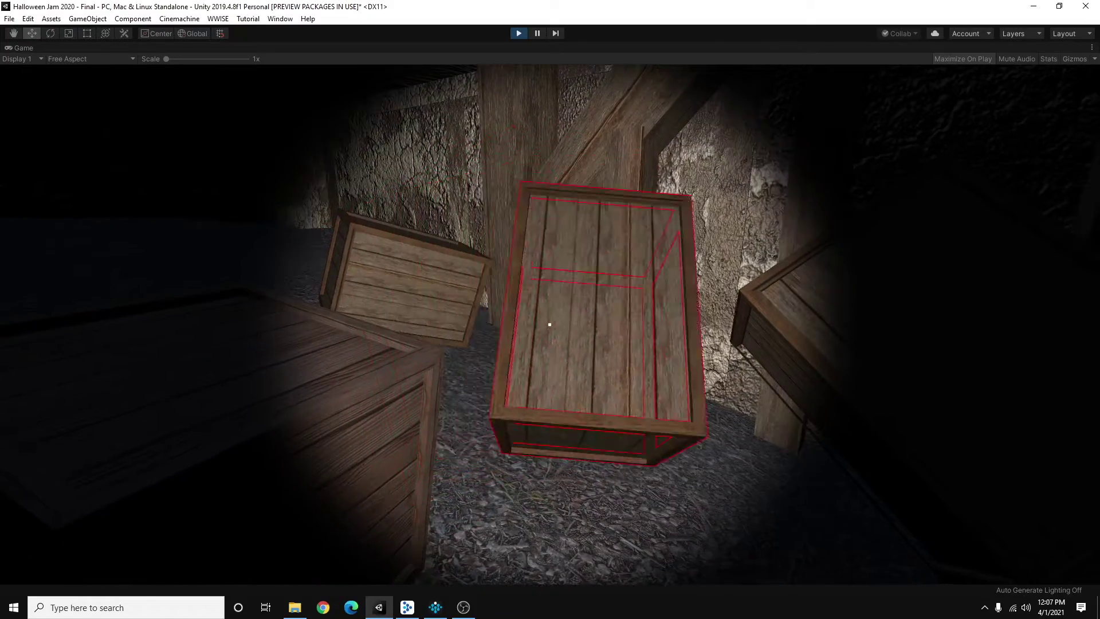
{"action": "left_click", "coordinate": [549, 324]}
{"action": "key", "text": "a"}
{"action": "key", "text": "s"}
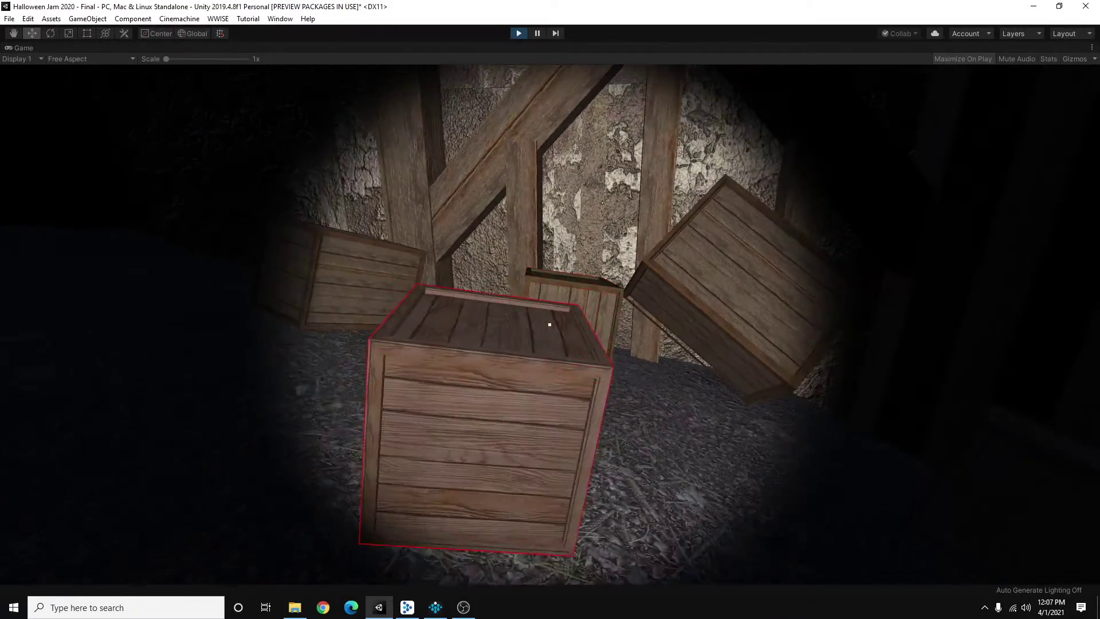